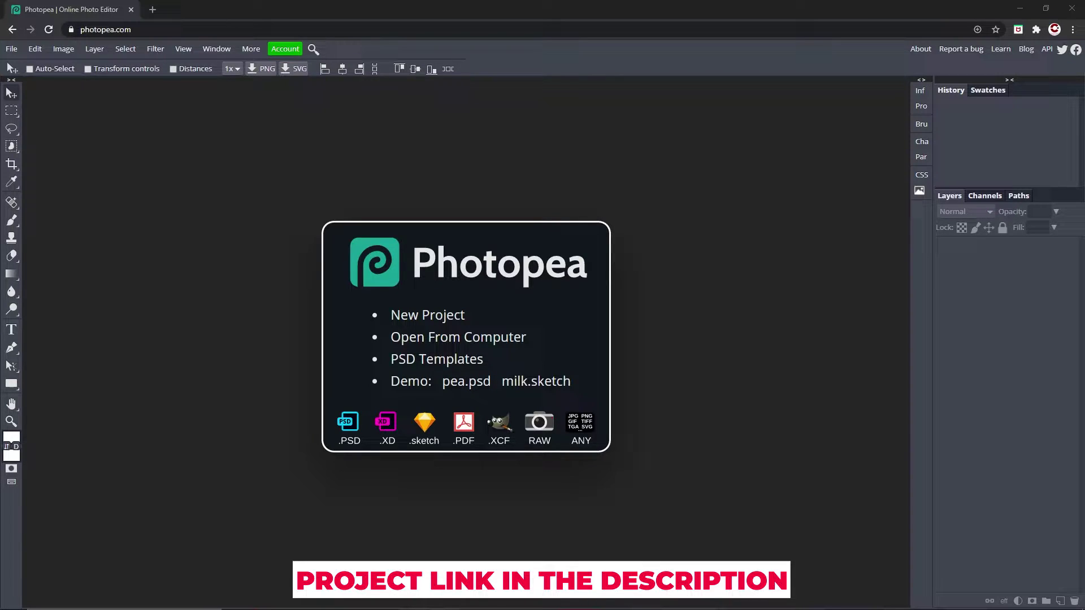
Create a New Project with width 2560 px and height 423 px.
left_click(446, 319)
left_click(446, 316)
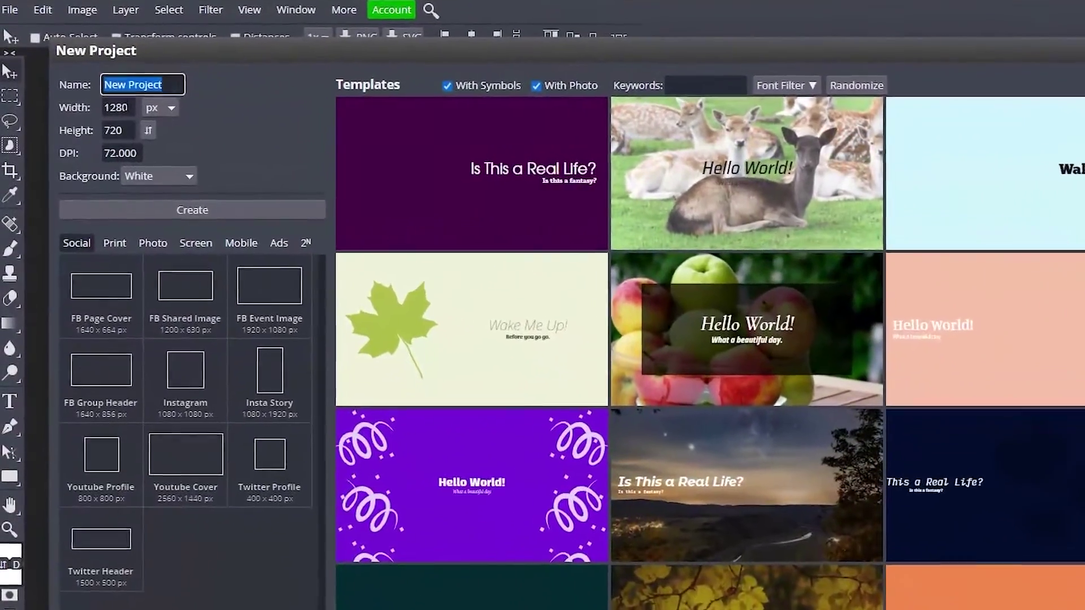
key("Tab")
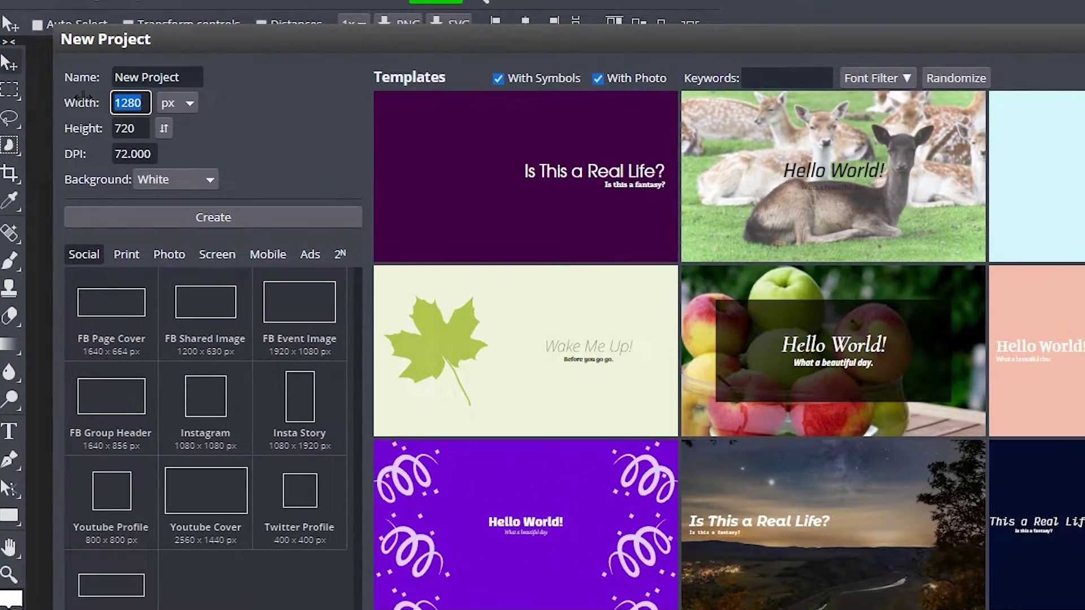
type("2560")
key("Tab")
type("423")
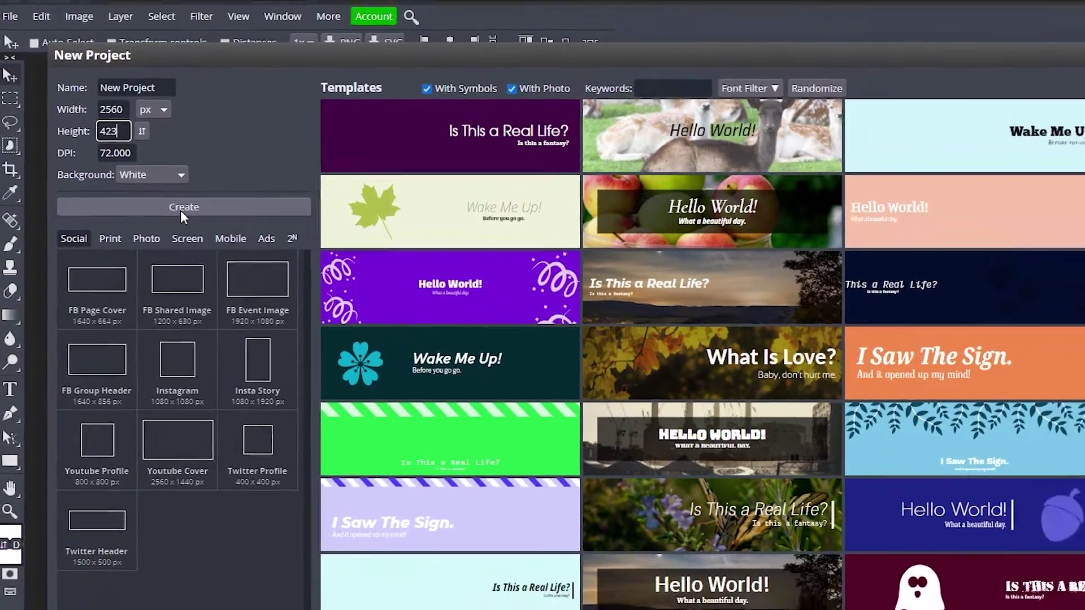
left_click(181, 212)
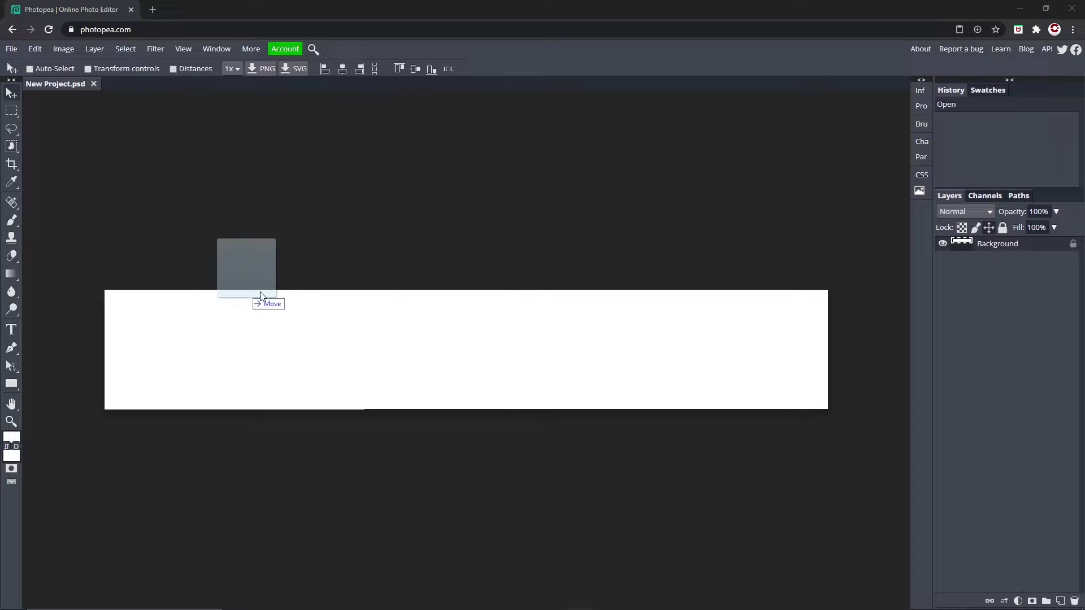
Place the red-splatter image and scale it to about 344% so it fills the banner.
left_click_drag(259, 297, 395, 316)
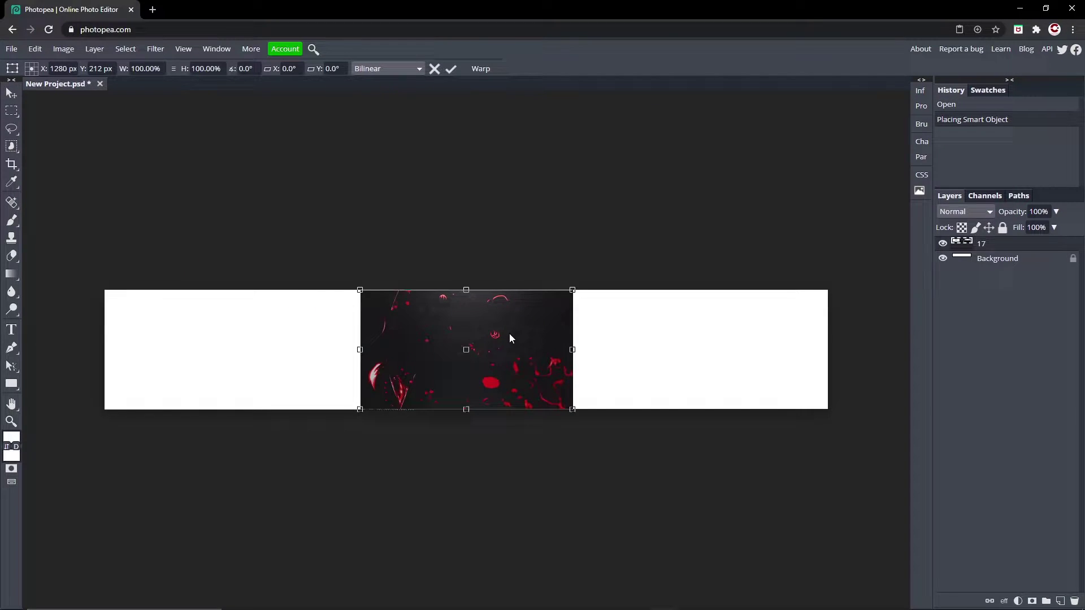
left_click_drag(510, 338, 646, 355)
left_click_drag(506, 317, 99, 183)
left_click_drag(718, 436, 832, 516)
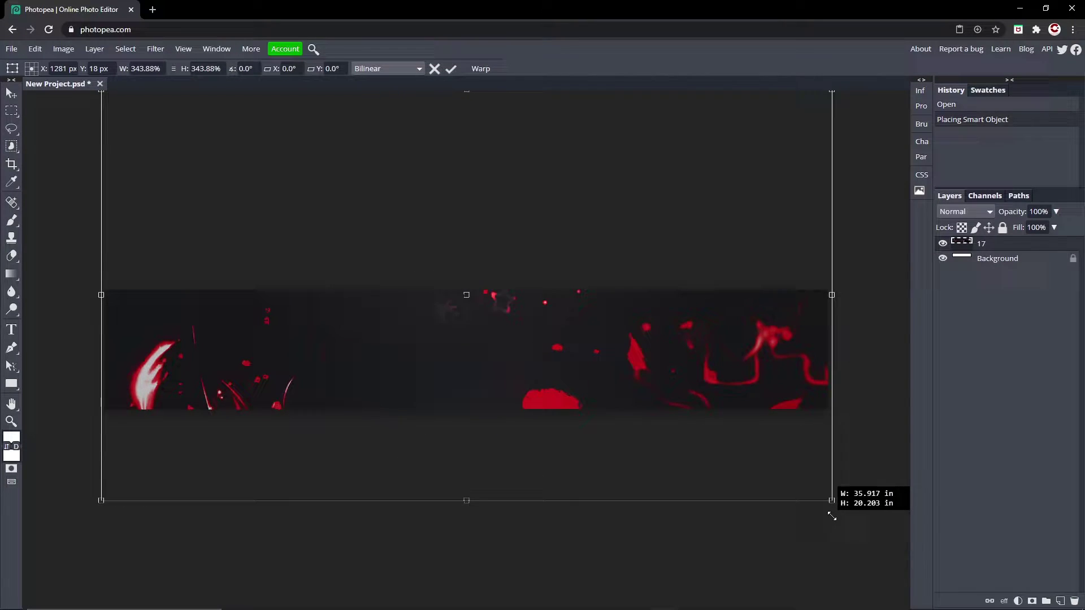
left_click_drag(727, 457, 679, 412)
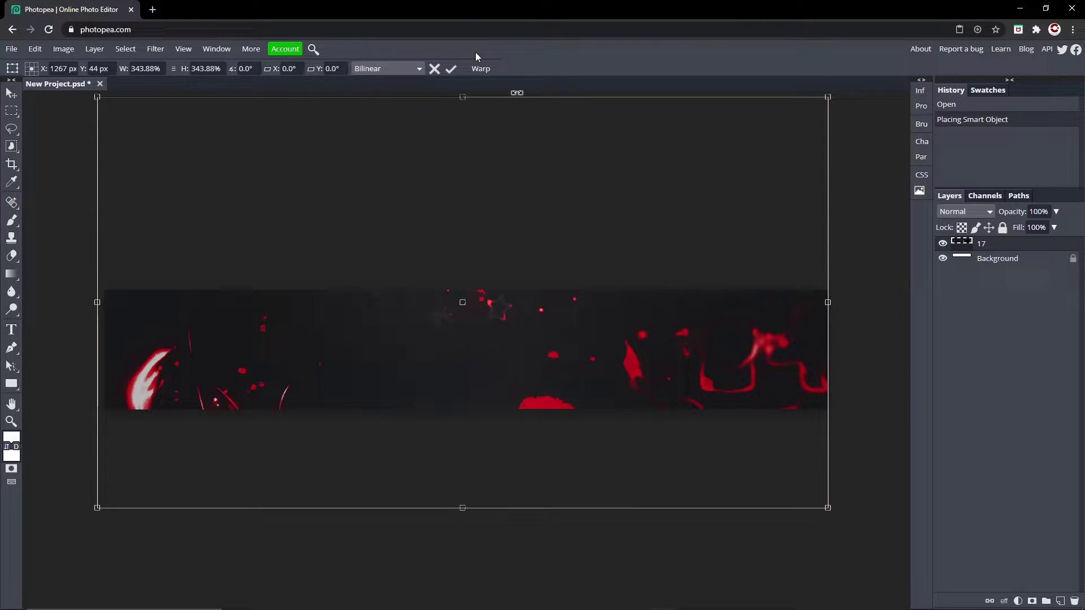
key("Return")
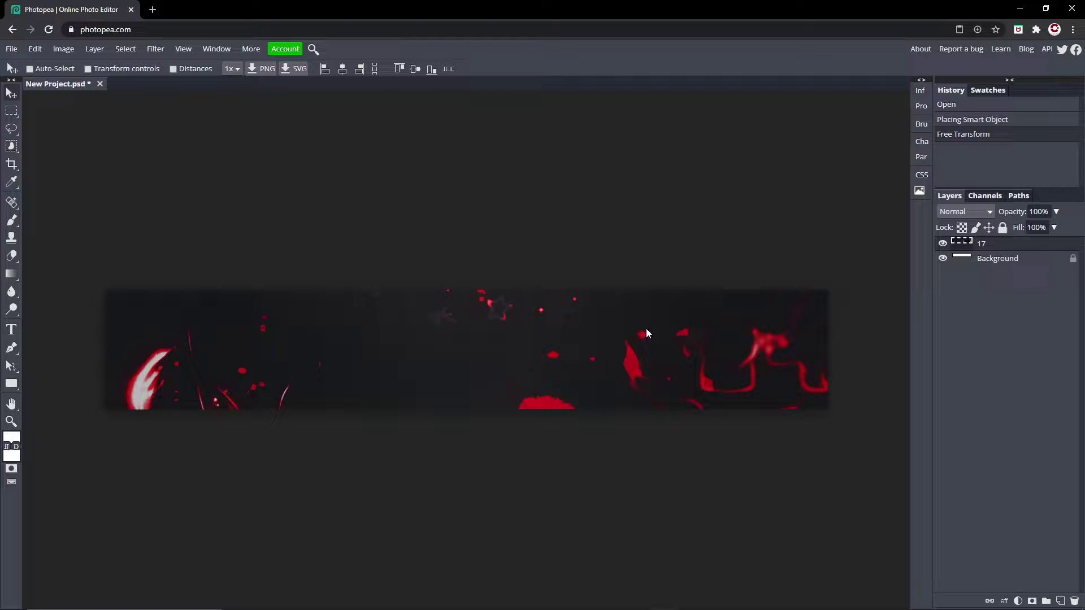
key("t")
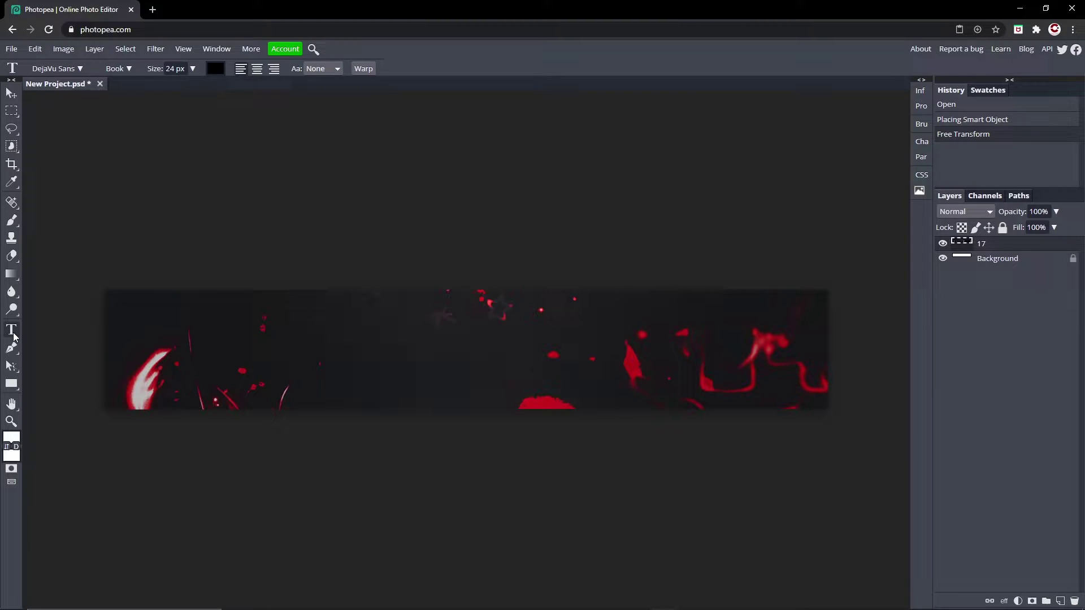
Type CAMBIT in the middle of the banner and set its size to 250 px.
left_click(403, 356)
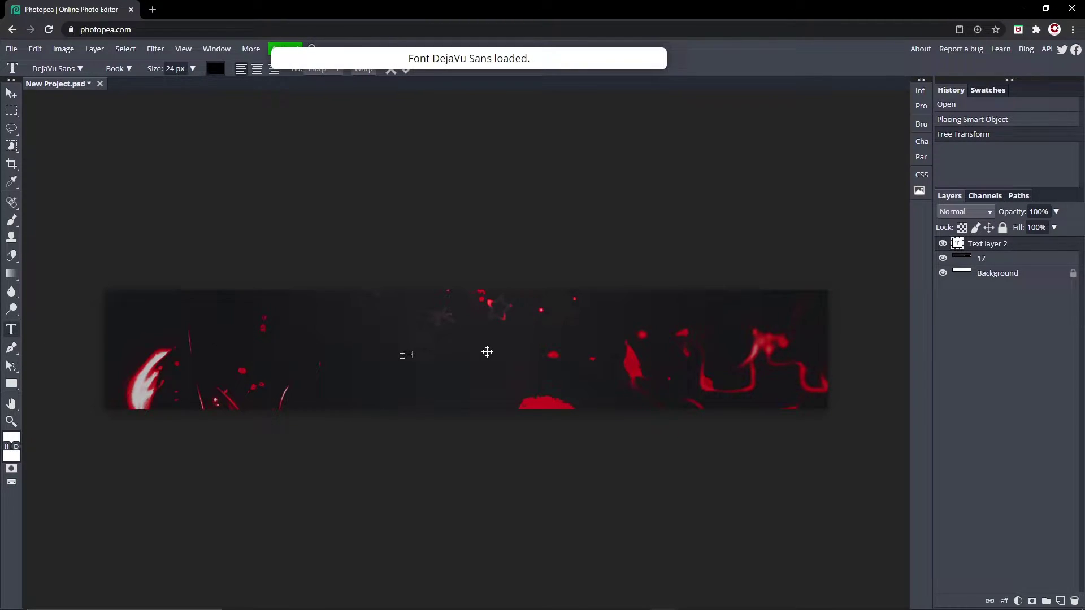
type("Th")
key("ctrl+a")
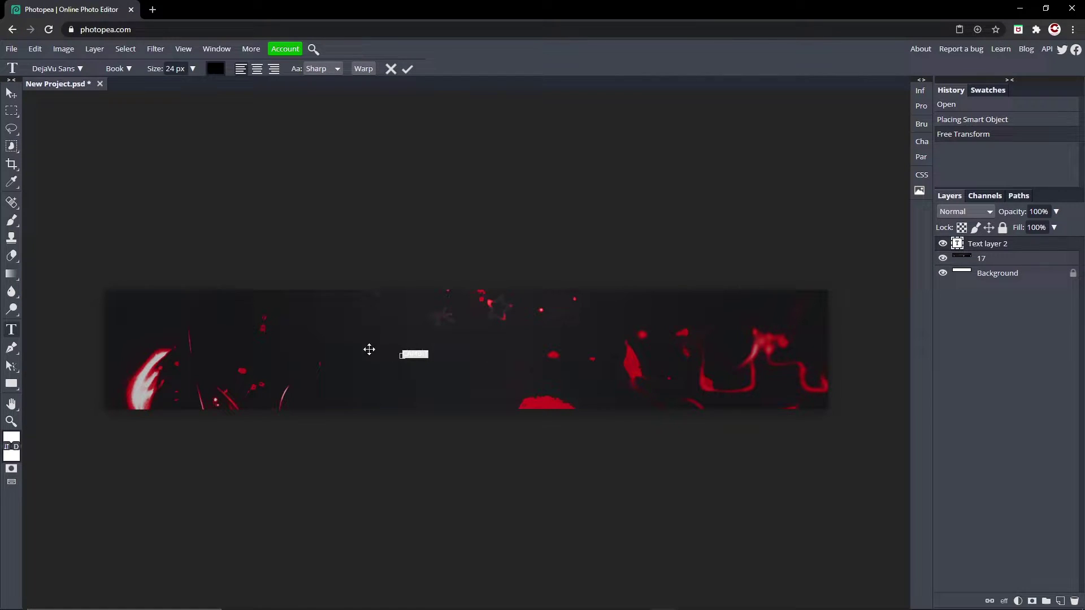
left_click(193, 68)
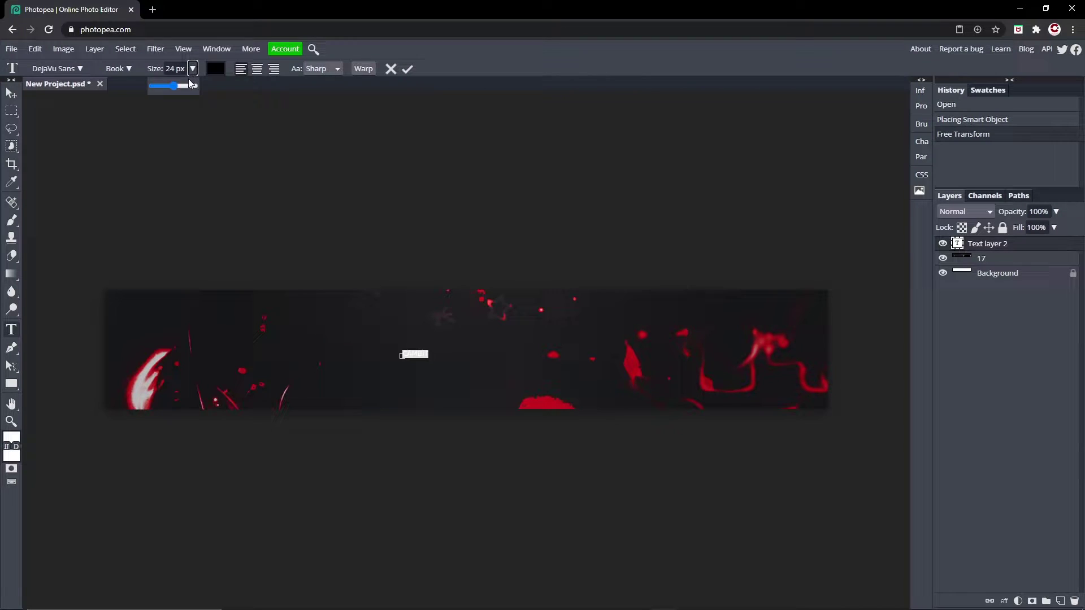
left_click_drag(190, 84, 194, 87)
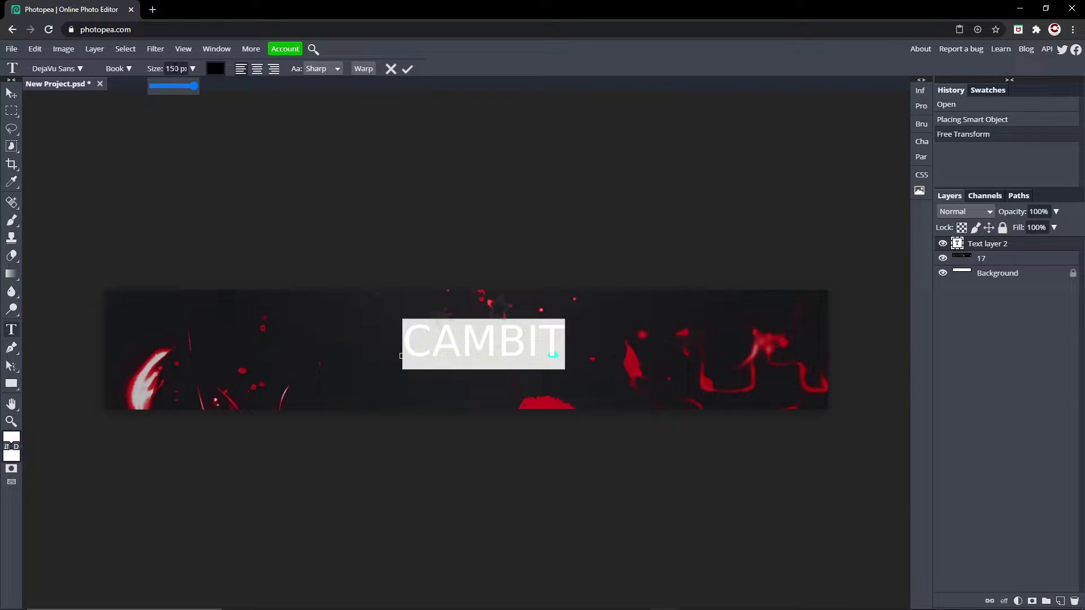
left_click(168, 68)
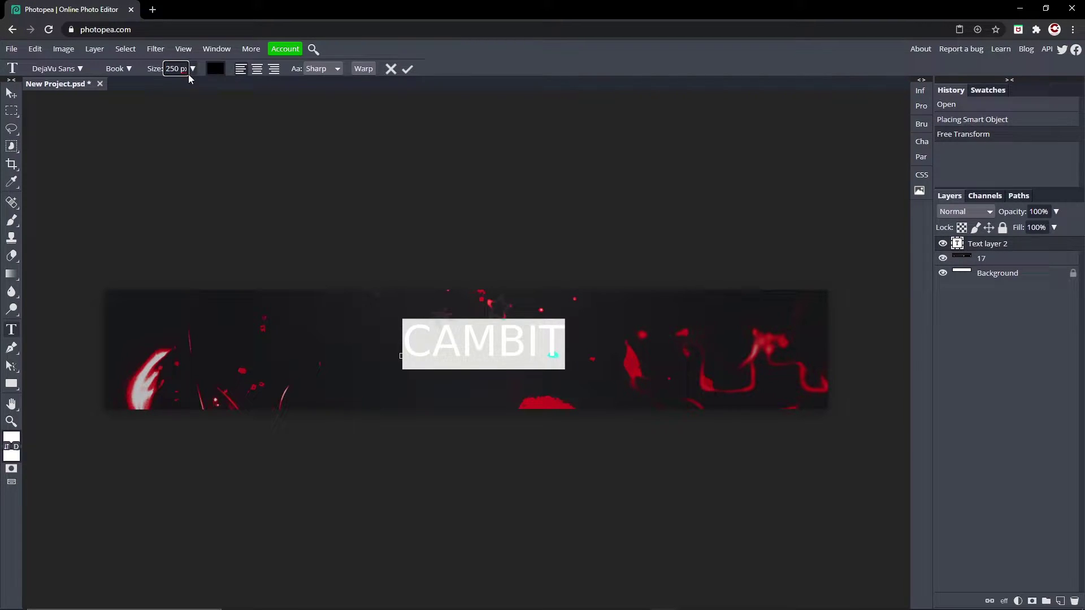
key("Return")
Switch CAMBIT to the Sedgwick Ave Display font and centre it on the banner.
left_click(408, 69)
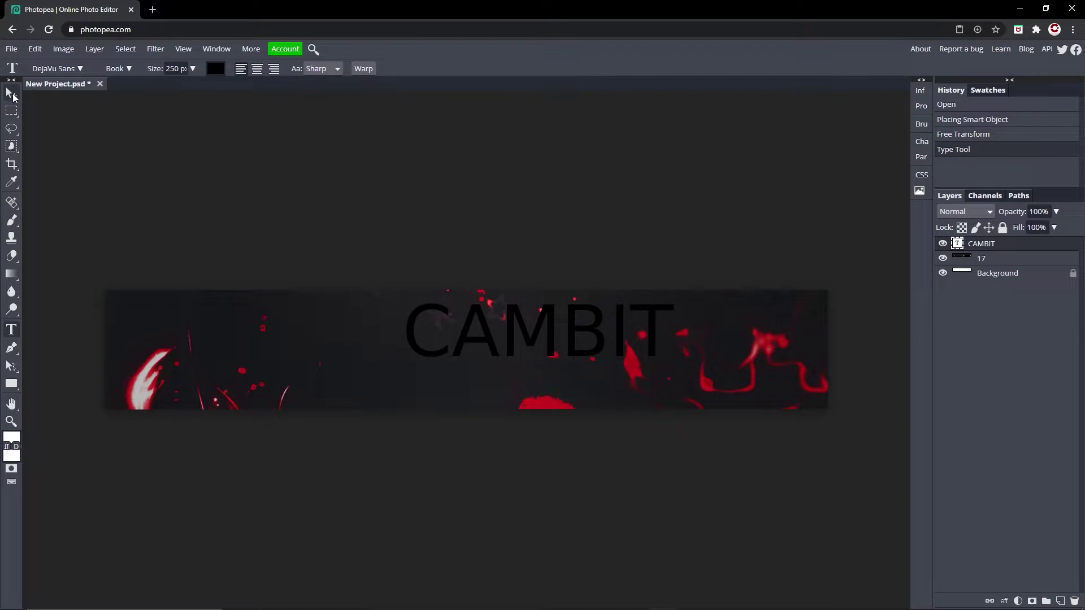
key("v")
left_click_drag(564, 327, 480, 350)
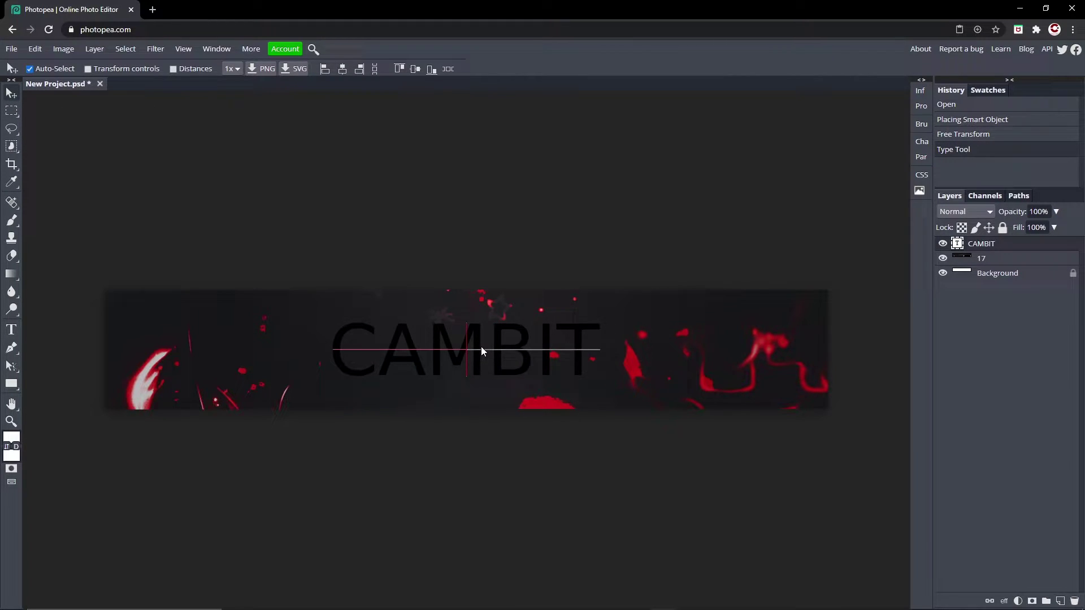
double_click(489, 351)
key("ctrl+a")
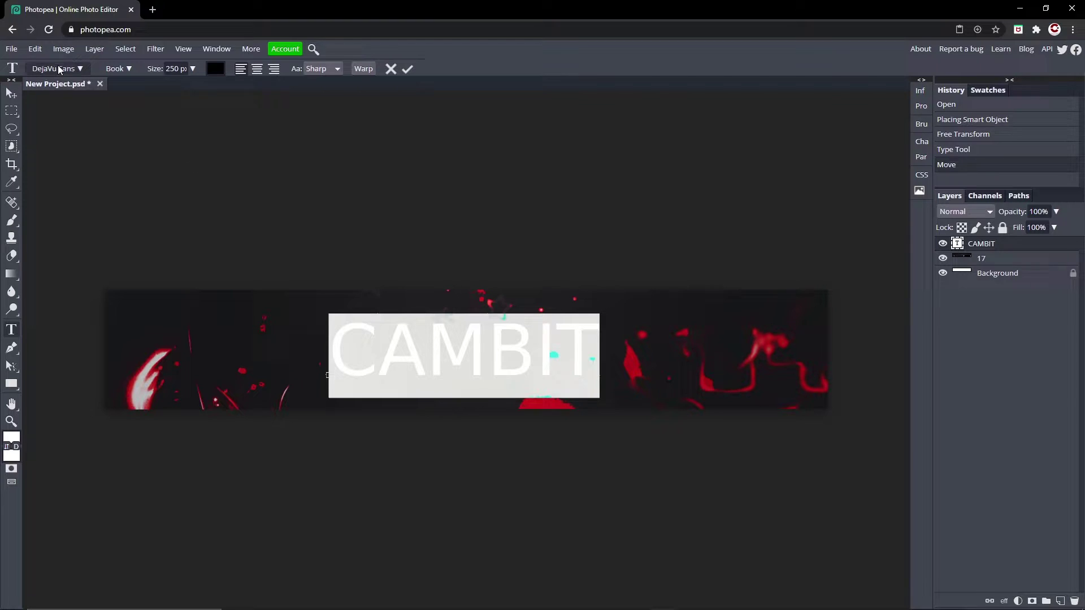
left_click(73, 70)
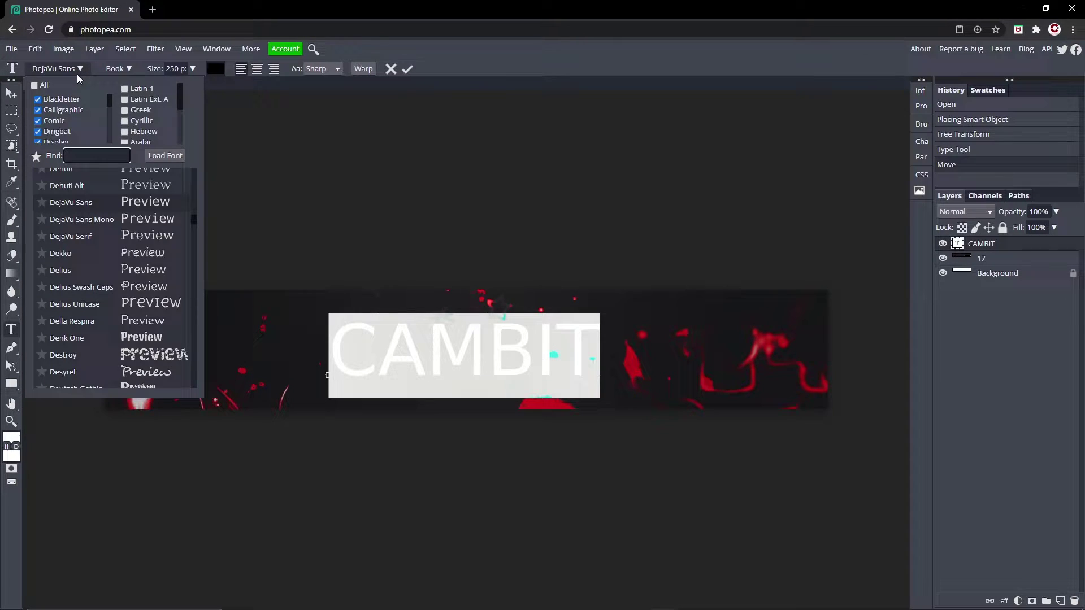
left_click(109, 310)
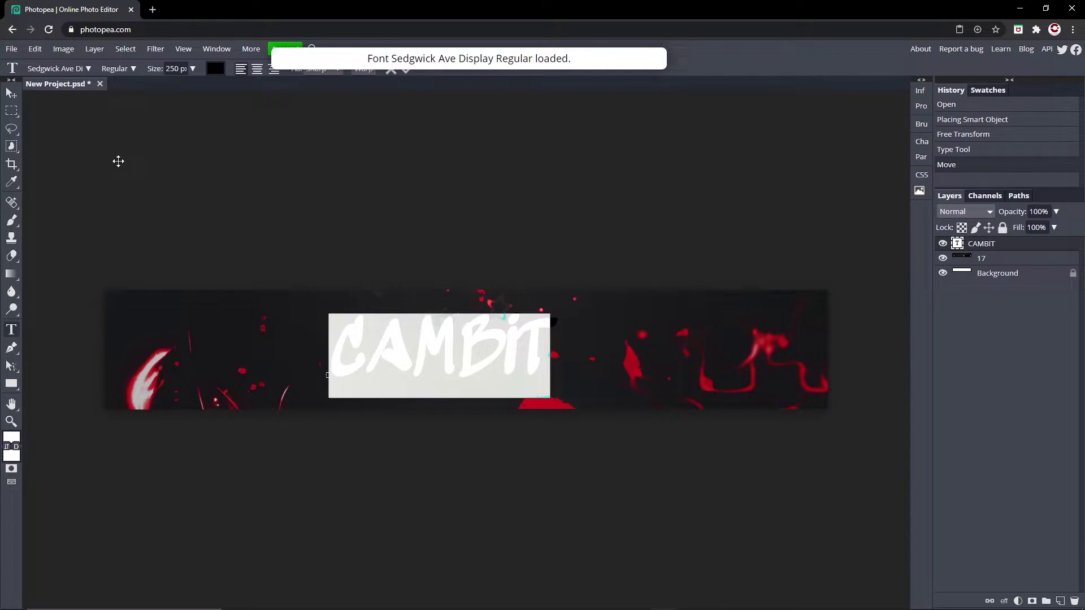
left_click(408, 69)
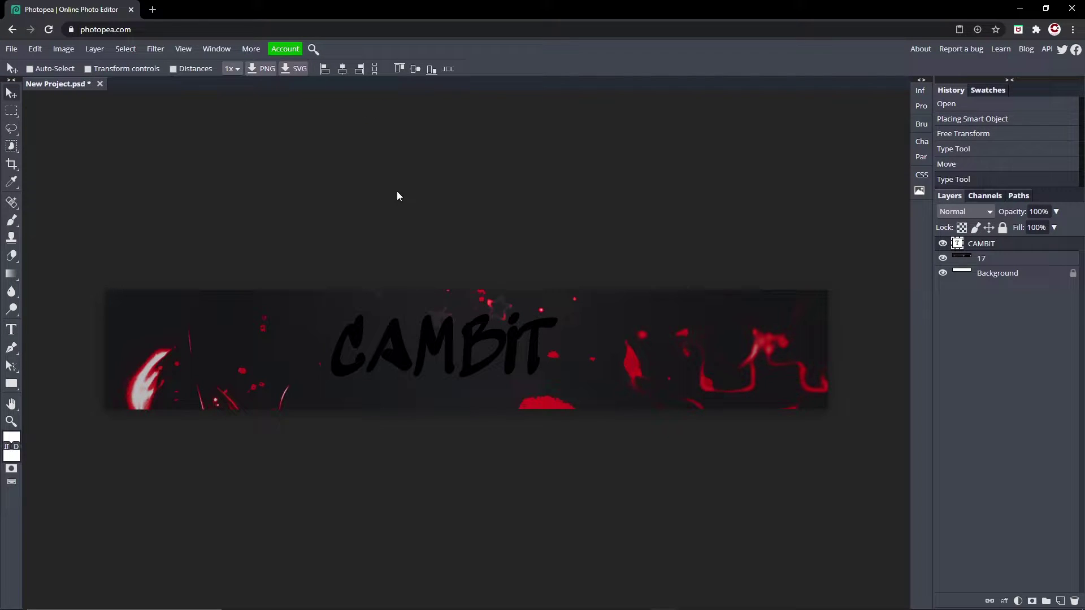
left_click_drag(451, 357, 478, 360)
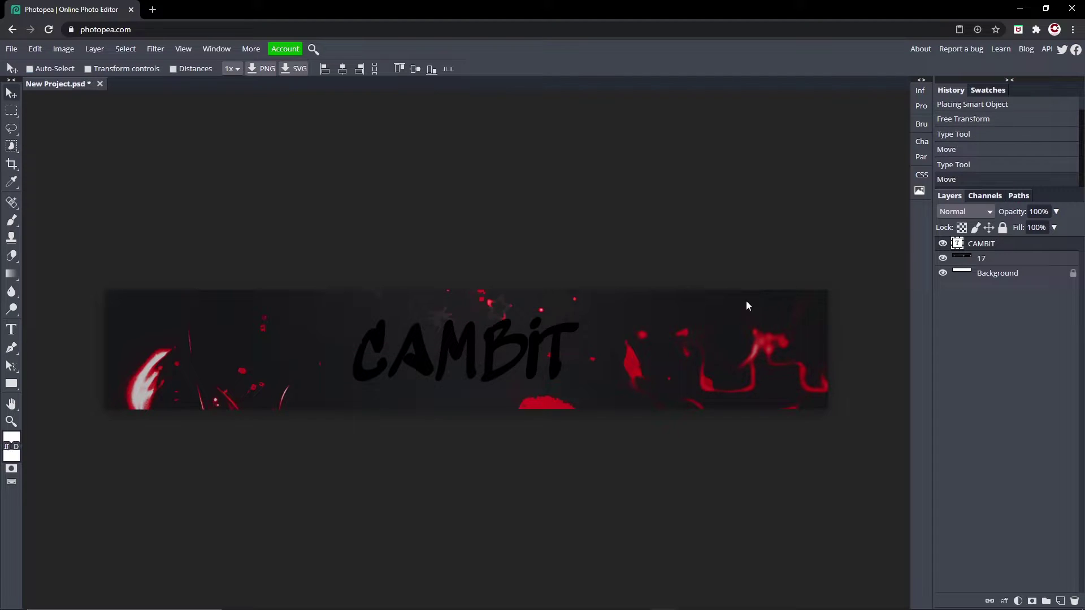
Add a Gradient Overlay to CAMBIT and set its light stop to red f45959.
double_click(1036, 248)
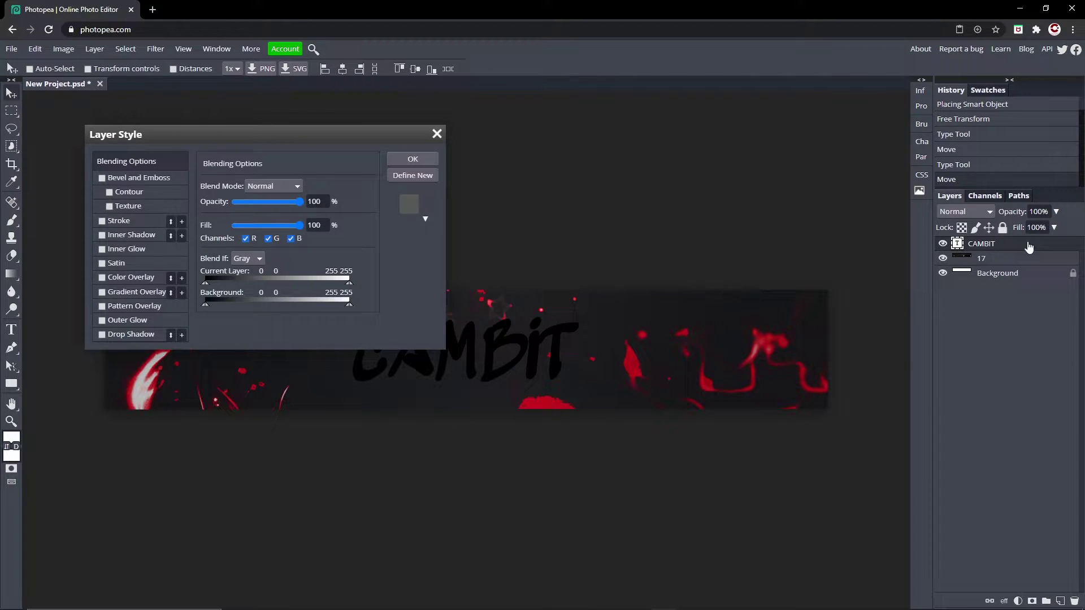
left_click_drag(300, 137, 886, 96)
left_click(698, 252)
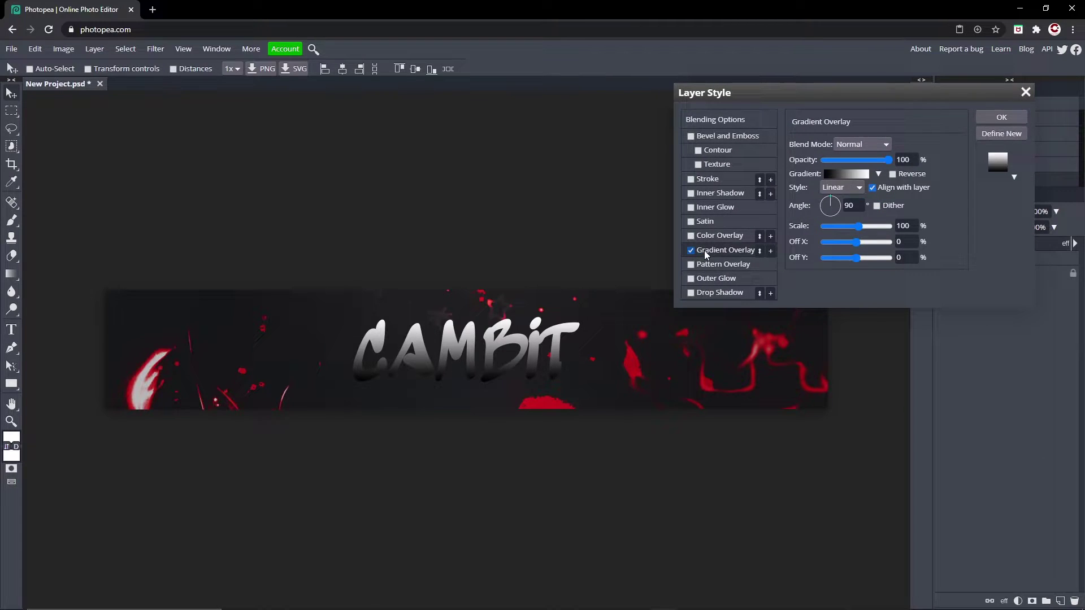
left_click(845, 174)
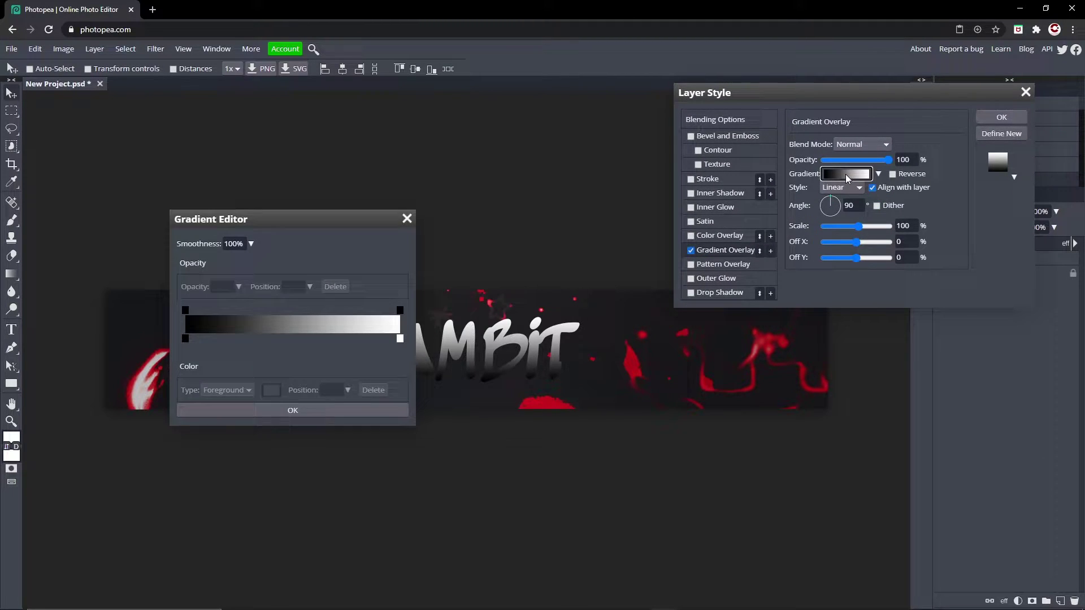
double_click(401, 340)
left_click_drag(401, 341, 353, 326)
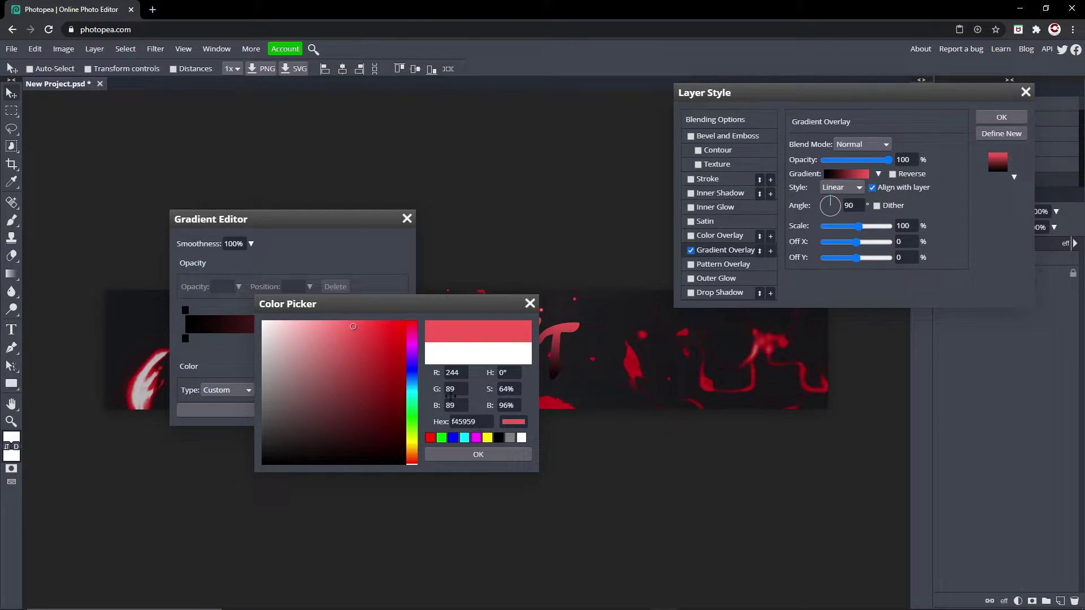
left_click(473, 421)
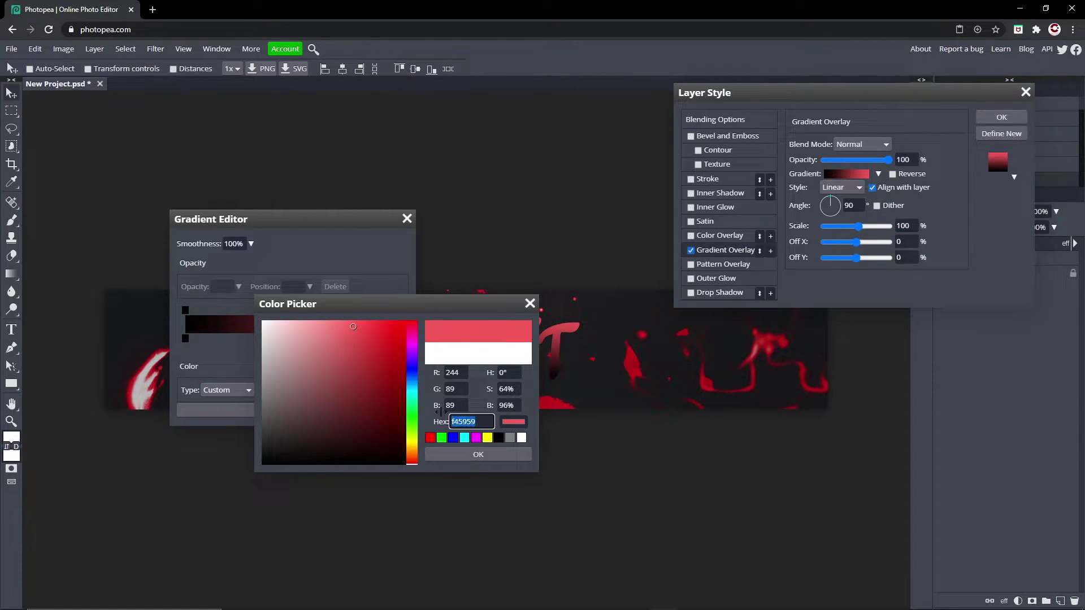
left_click(496, 453)
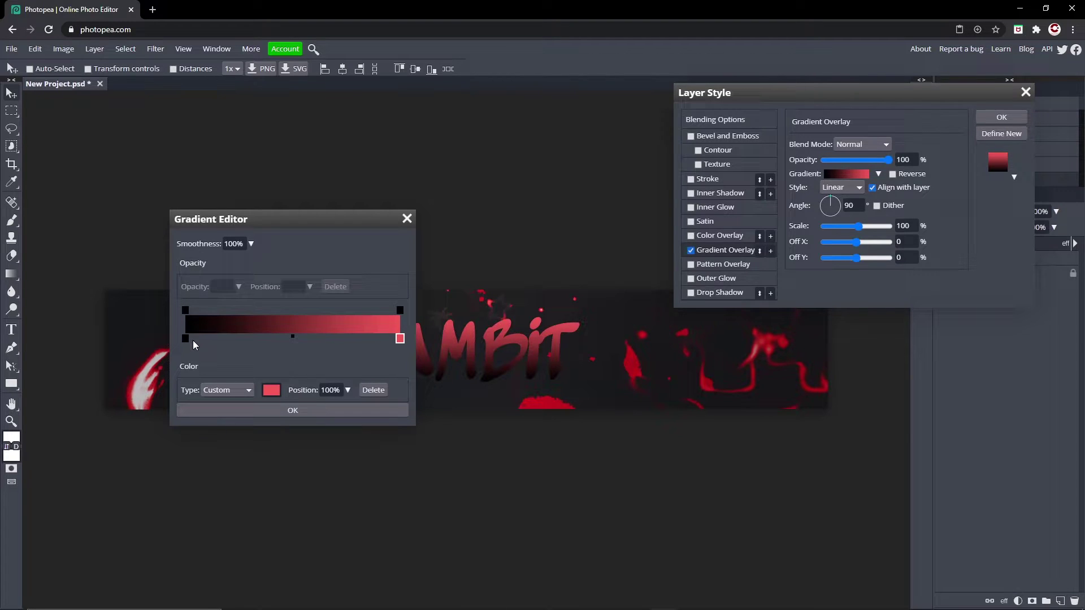
Set the gradient's dark stop to deep red 7f0000 and accept the gradient.
left_click(185, 339)
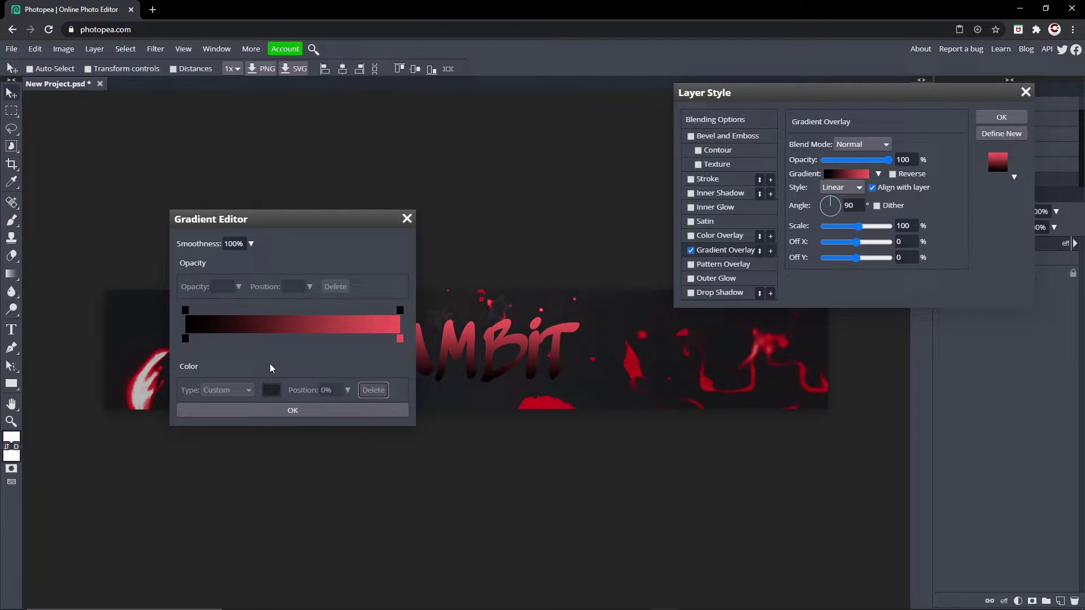
double_click(185, 339)
left_click_drag(386, 361, 406, 396)
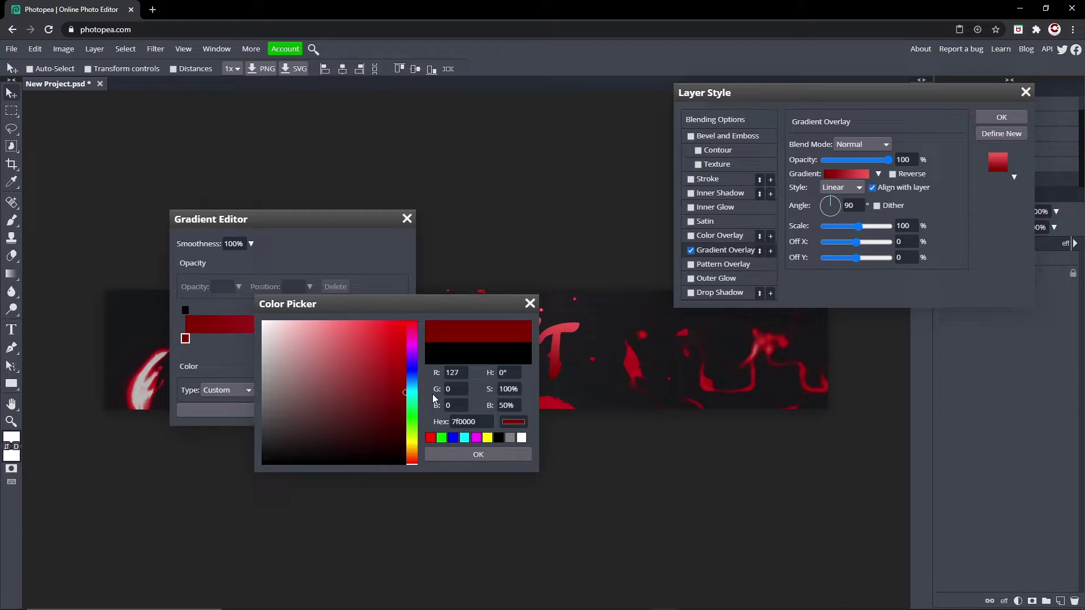
left_click(478, 454)
left_click_drag(320, 214, 955, 297)
left_click(927, 492)
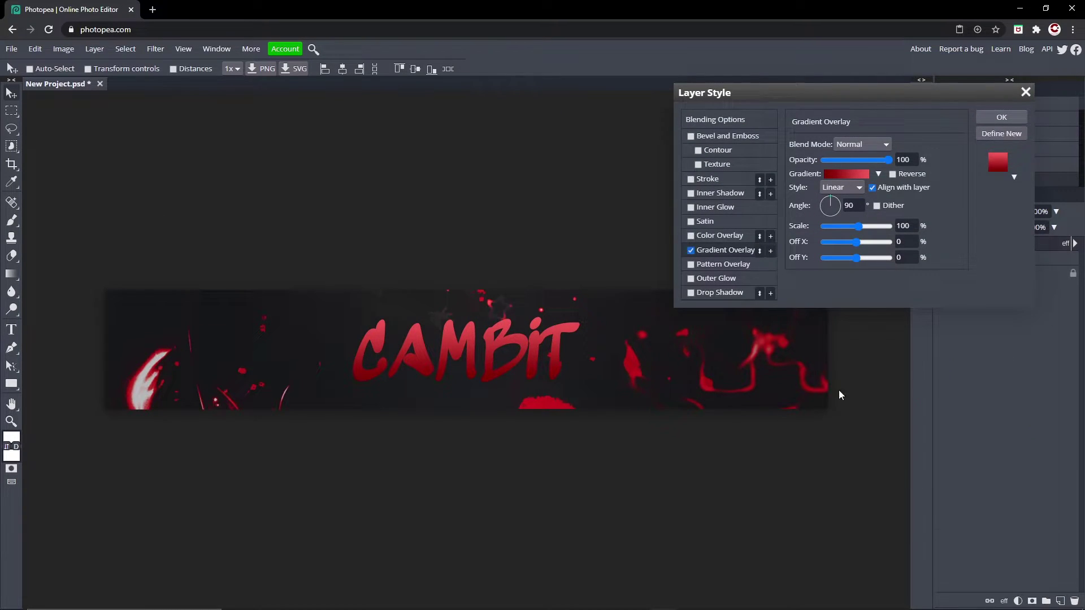
Turn on Inner Glow in Color Dodge mode, white, with 3% spread and 15 px size.
left_click(691, 208)
left_click(714, 209)
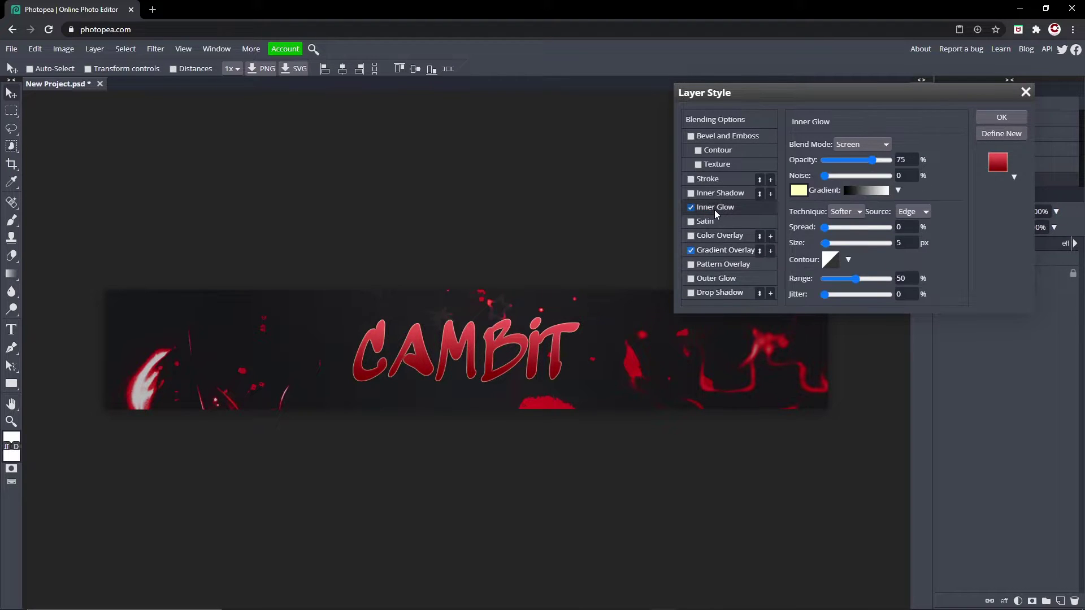
left_click(847, 144)
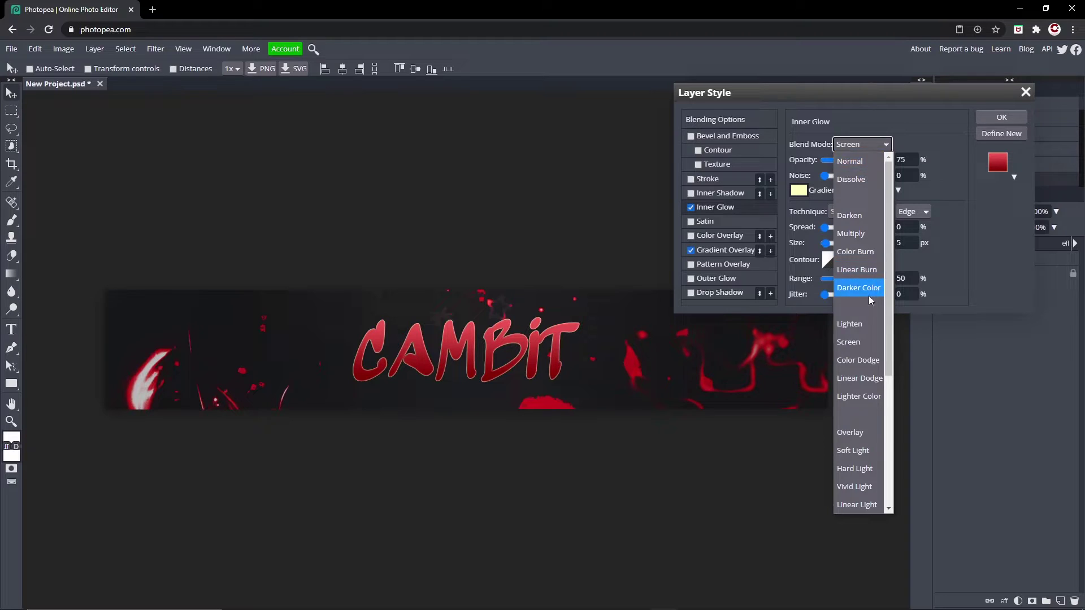
left_click(858, 360)
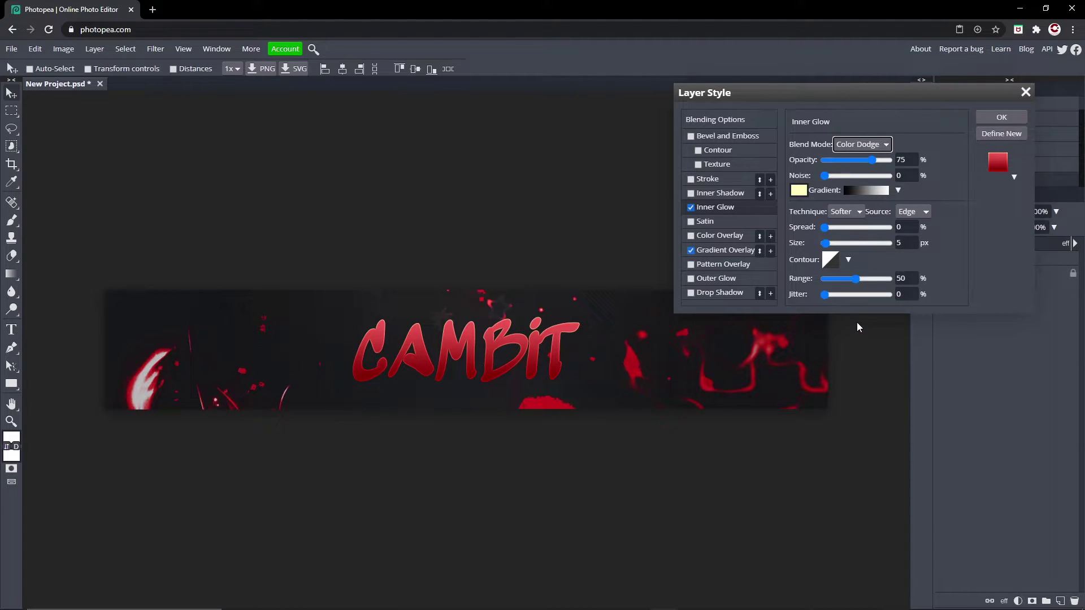
left_click(798, 189)
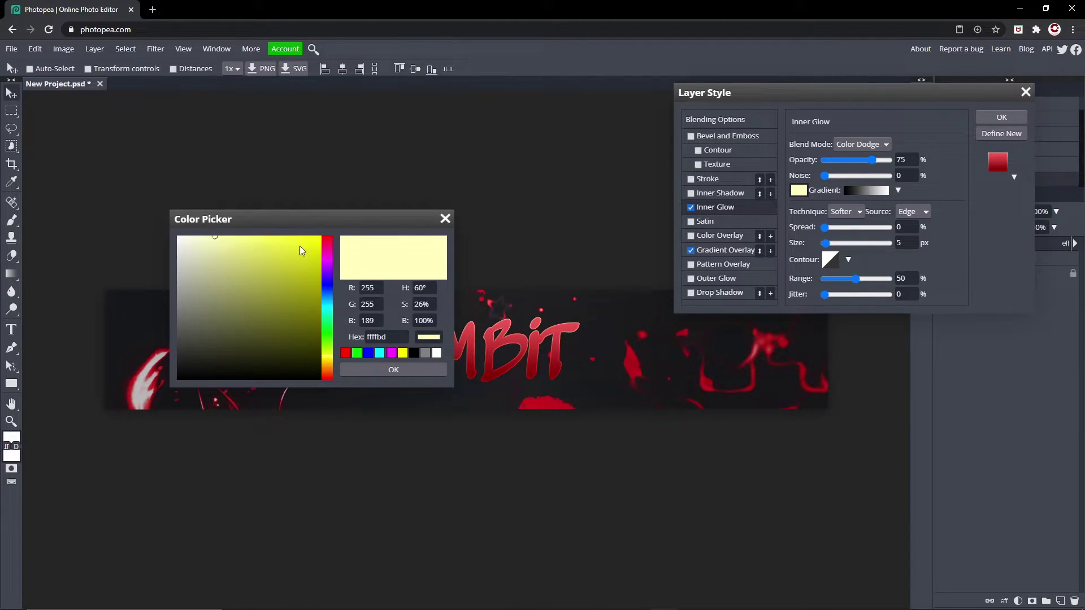
left_click(398, 371)
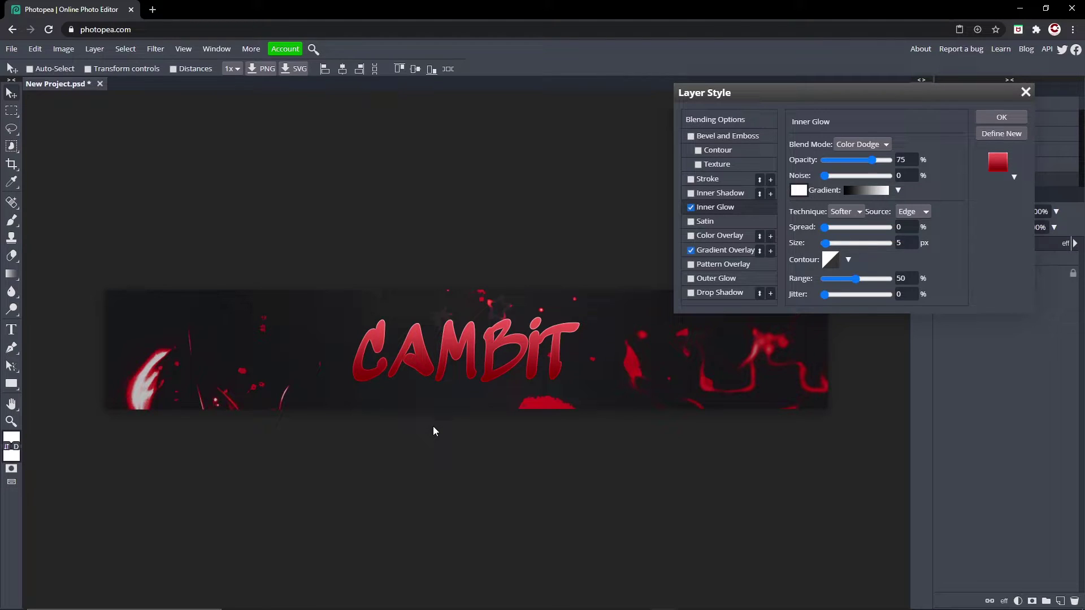
left_click_drag(824, 227, 831, 244)
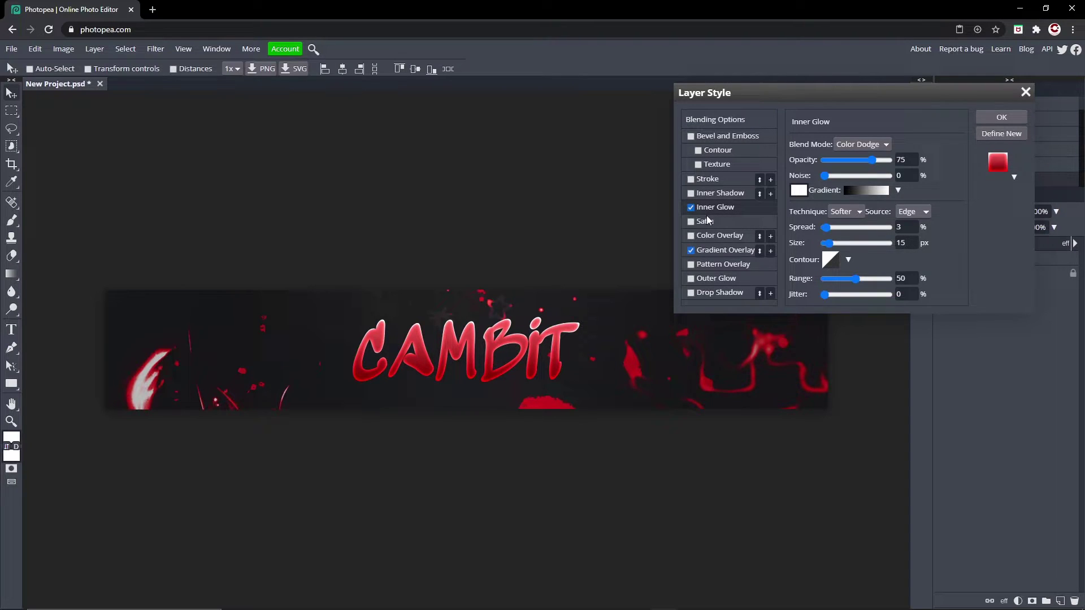
Turn on Satin for CAMBIT and give it a red colour.
left_click(691, 221)
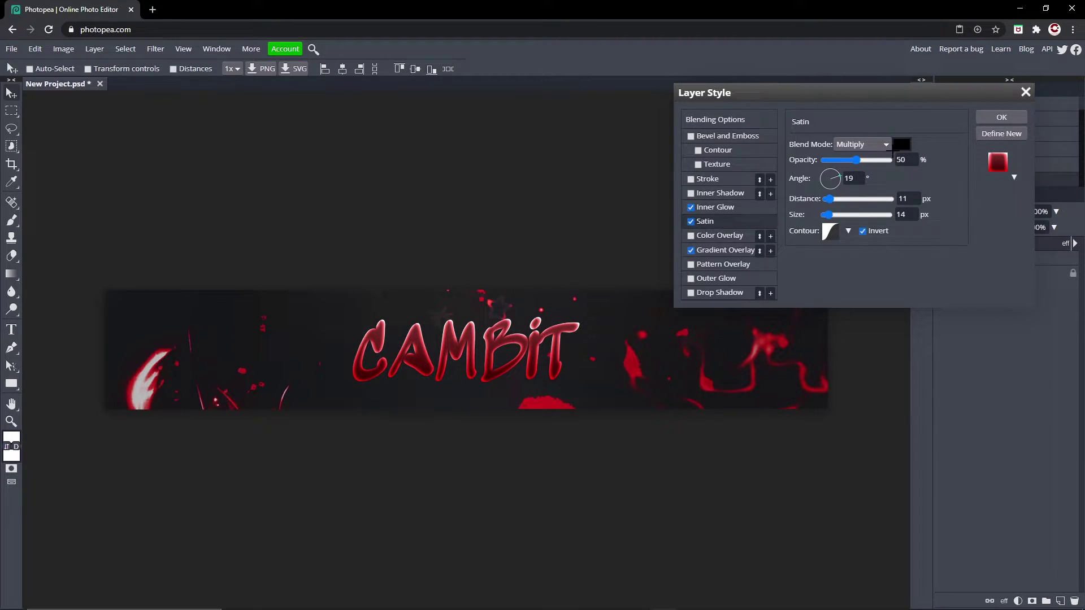
left_click(901, 145)
left_click(328, 249)
left_click_drag(312, 244, 285, 270)
left_click(327, 240)
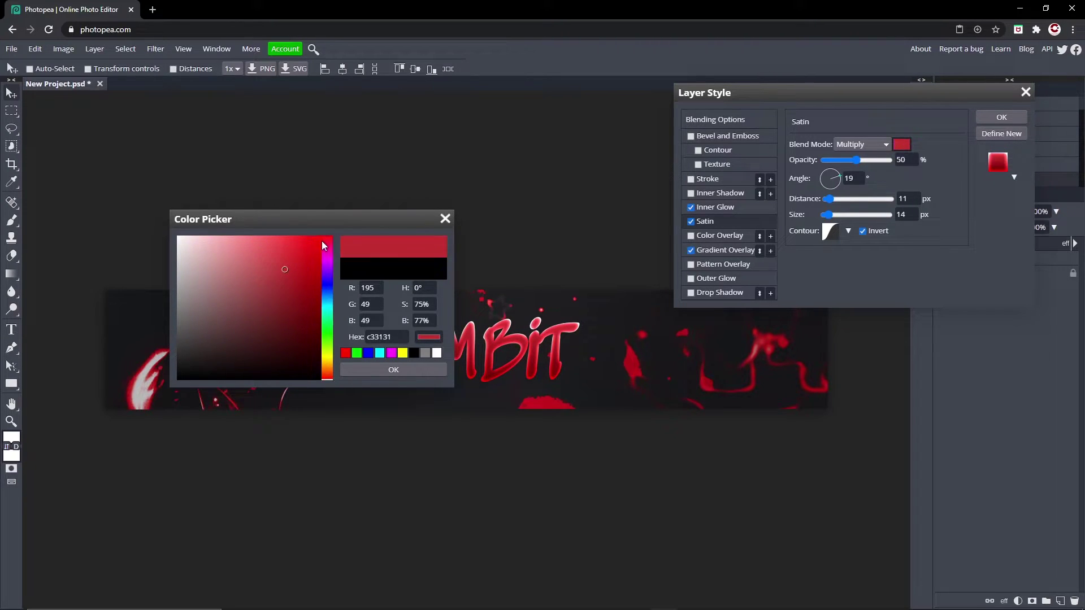
left_click(394, 370)
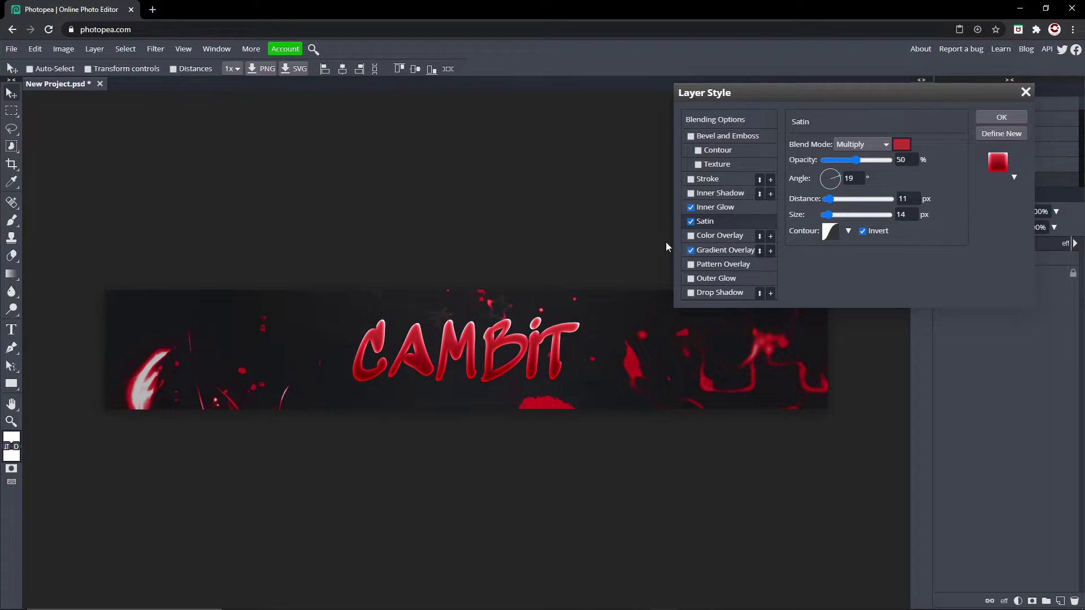
Refine the satin colour to c63434 and lower its opacity to 47%.
left_click(691, 222)
left_click(691, 222)
left_click(690, 222)
left_click(691, 221)
left_click(898, 149)
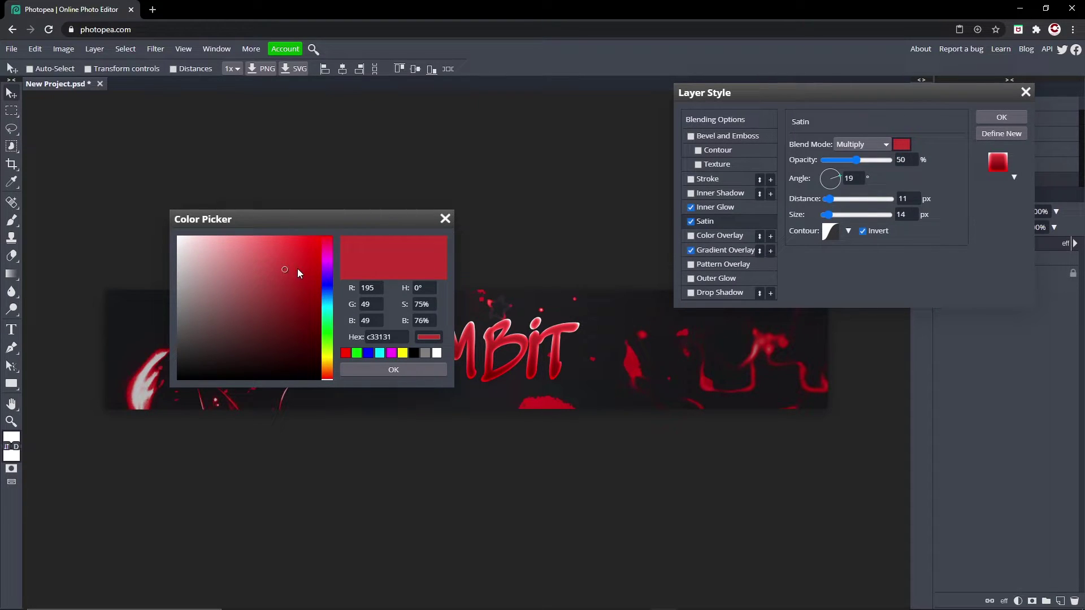
left_click_drag(295, 269, 281, 275)
left_click(378, 368)
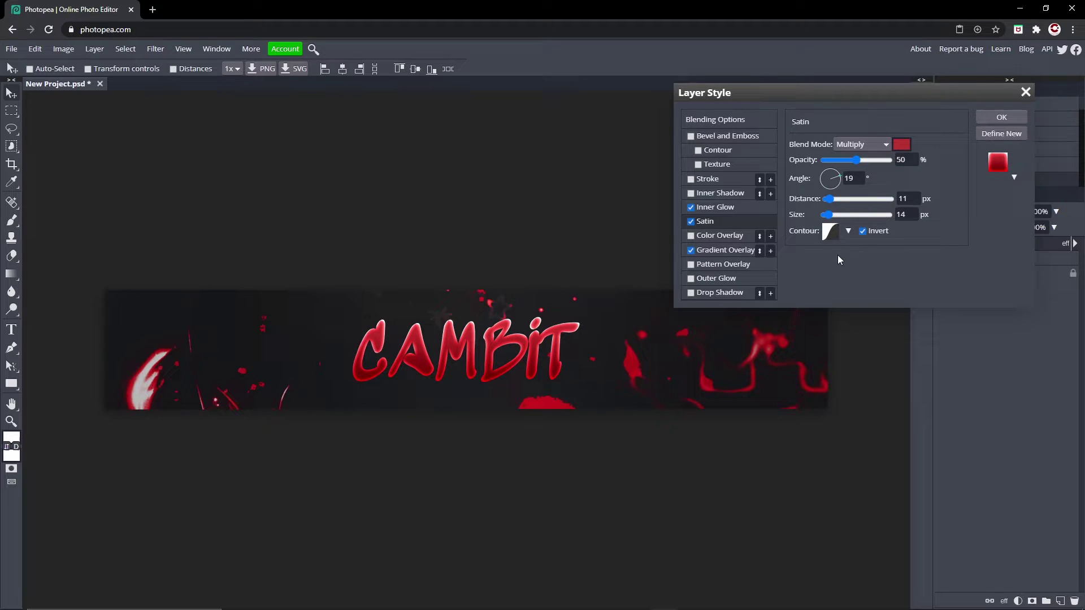
mouse_move(859, 161)
left_mouse_down()
mouse_move(887, 161)
mouse_move(831, 162)
mouse_move(856, 152)
left_mouse_up()
Add a black Stroke outline around CAMBIT.
left_click(701, 179)
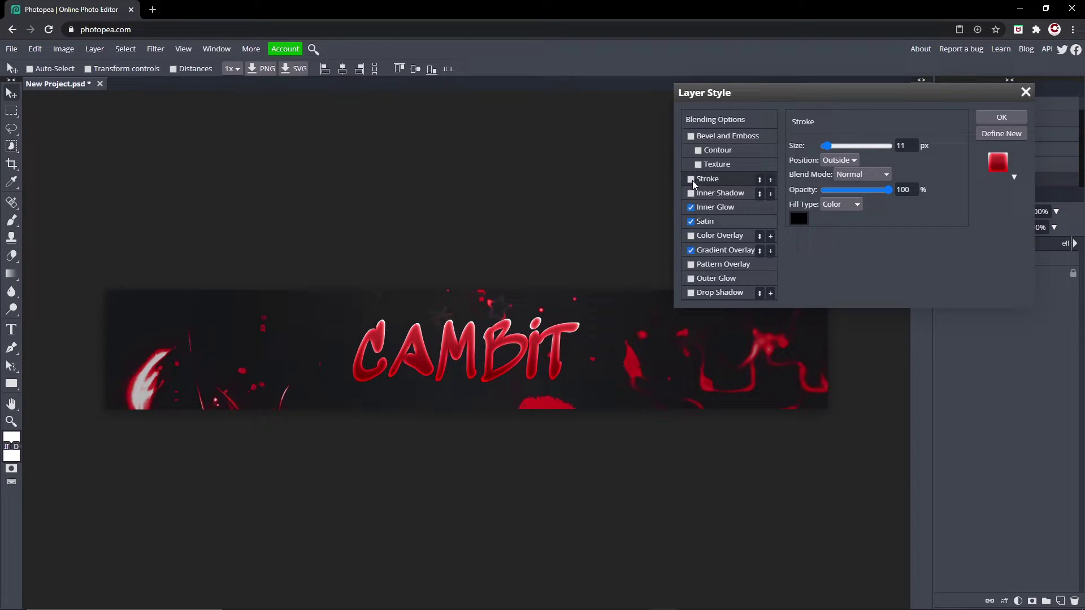
left_click(690, 179)
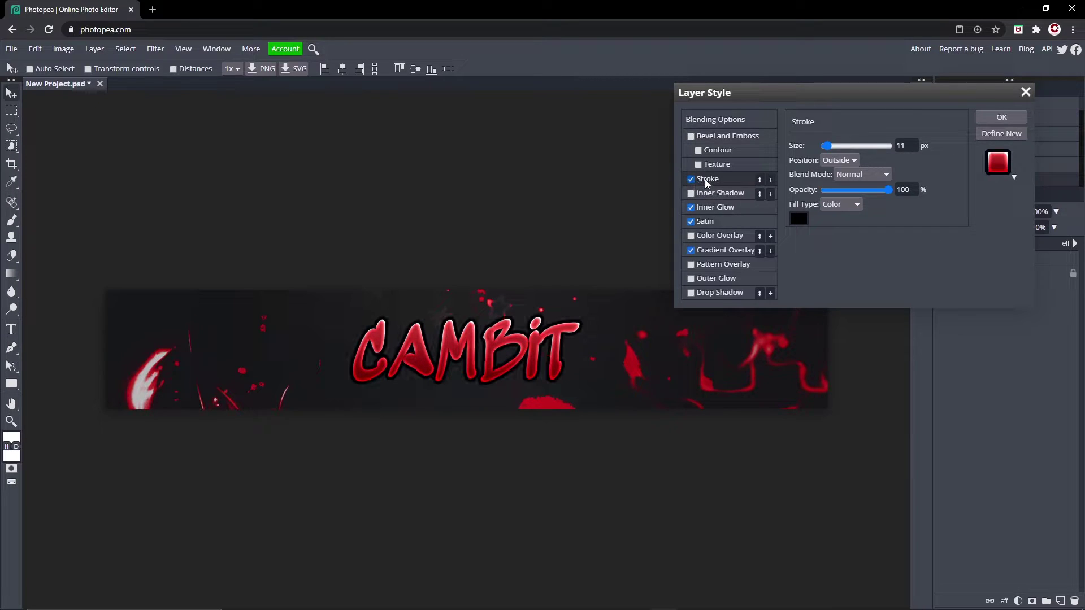
left_click(799, 219)
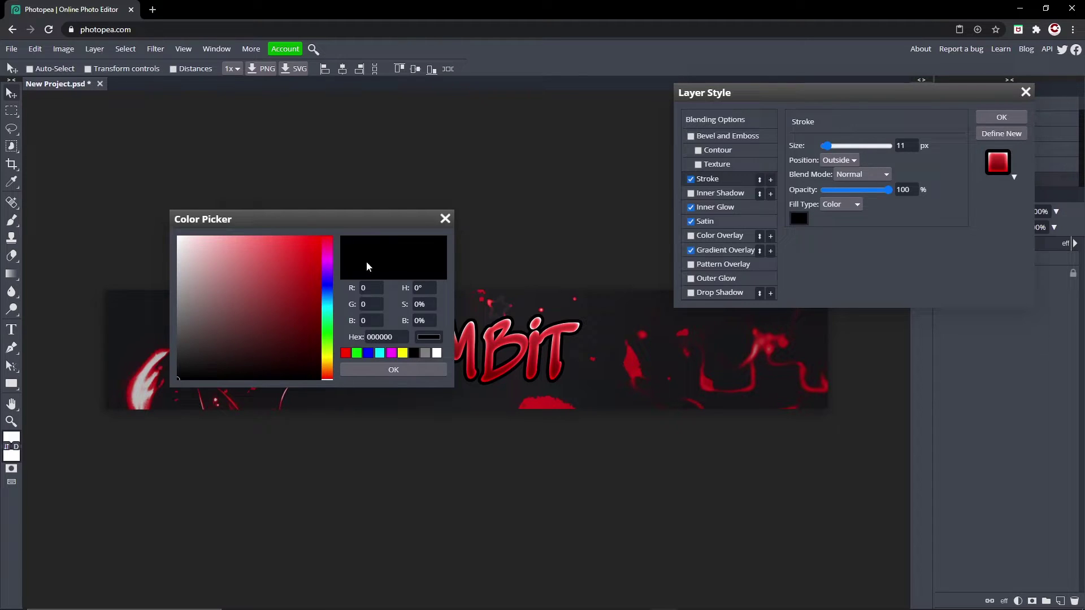
left_click(265, 360)
left_click(375, 370)
Add a second Stroke in white and thicken it.
left_click(770, 179)
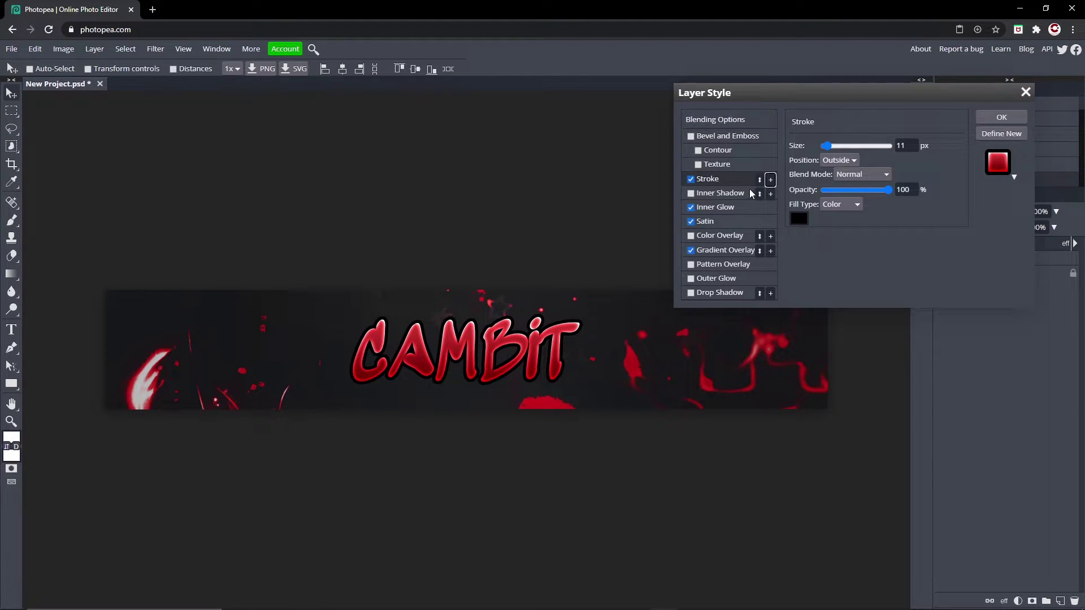
left_click(713, 192)
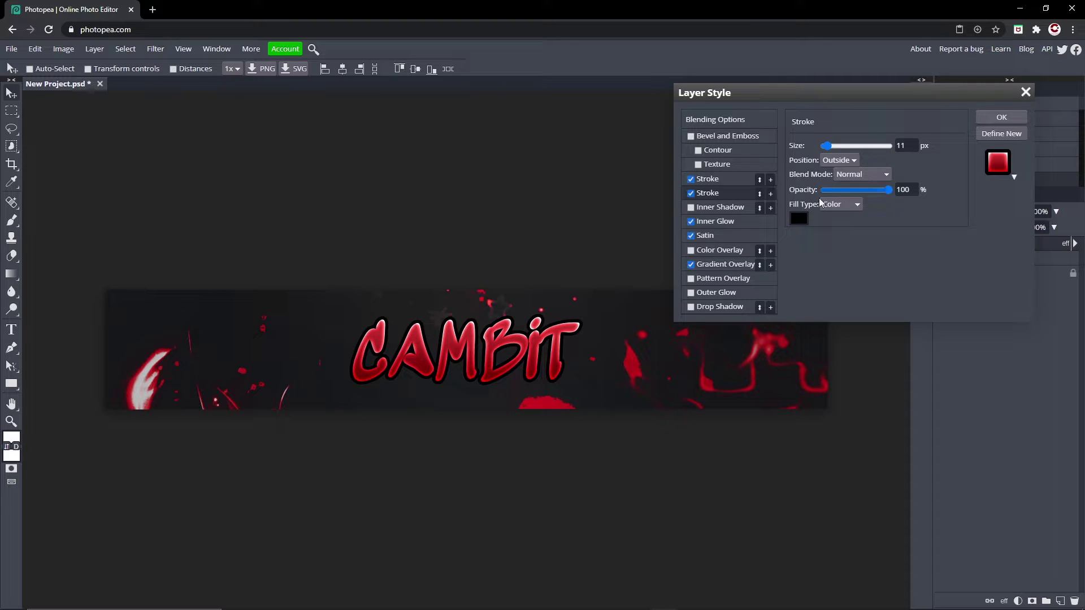
left_click(179, 237)
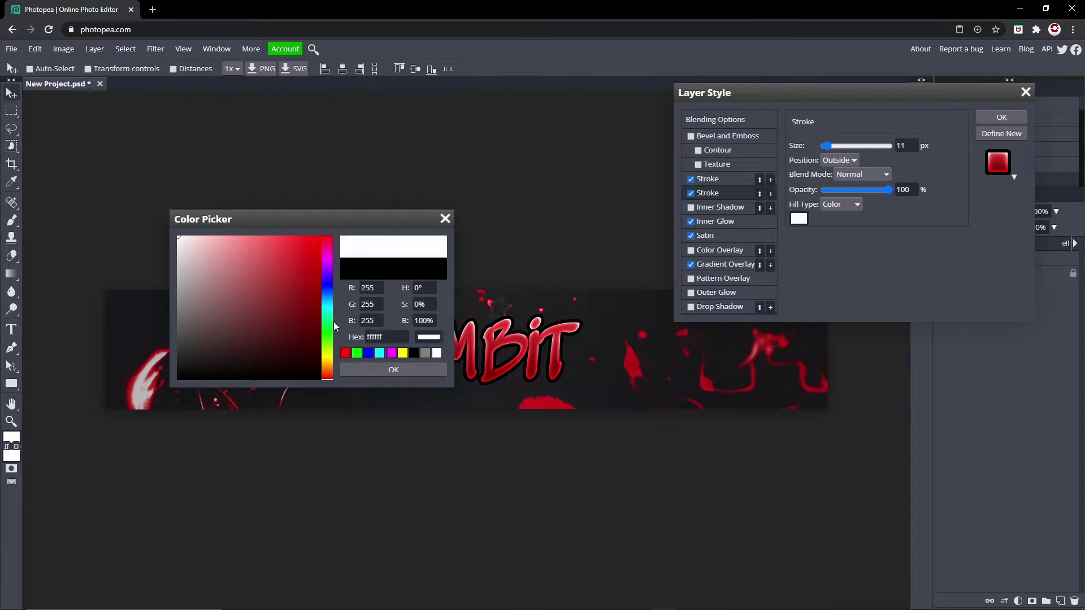
left_click(392, 369)
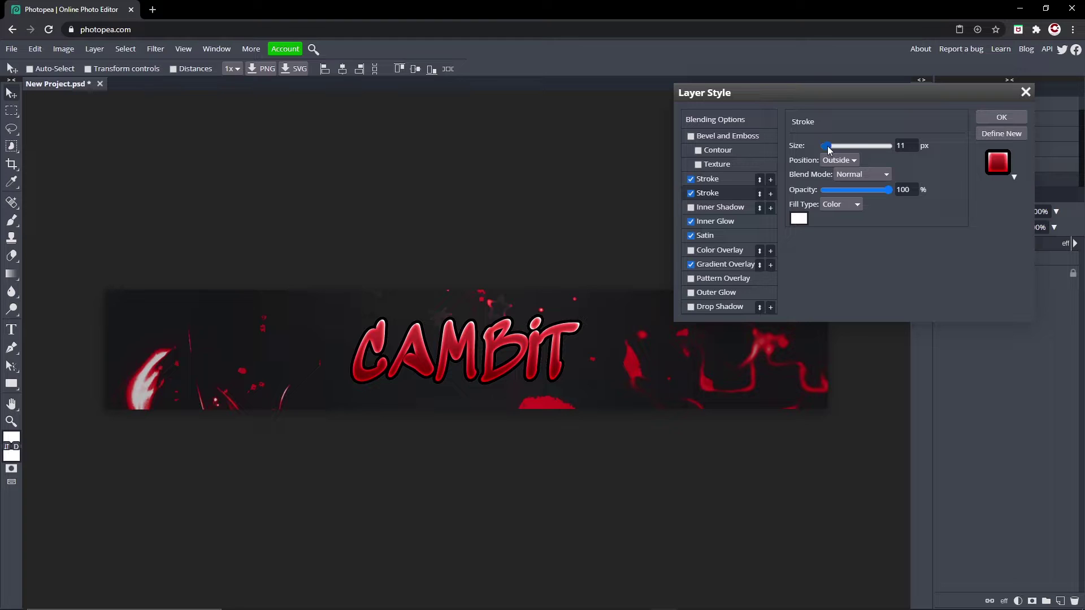
left_click_drag(833, 142, 829, 143)
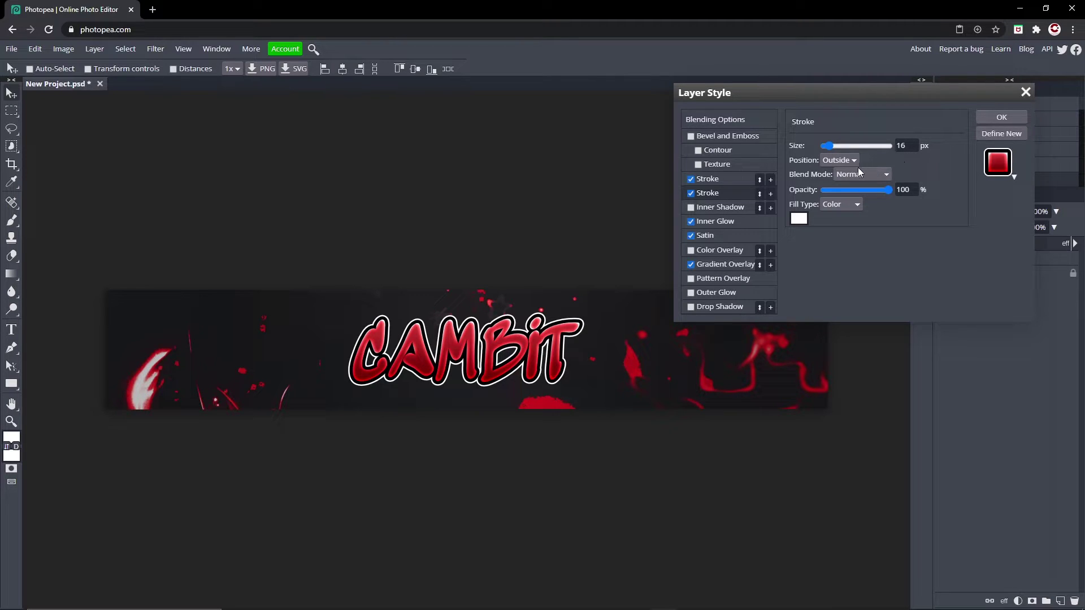
Balance the strokes (white 21 px, black 11 px) and add a 57% Multiply drop shadow.
left_click(698, 180)
left_click(692, 180)
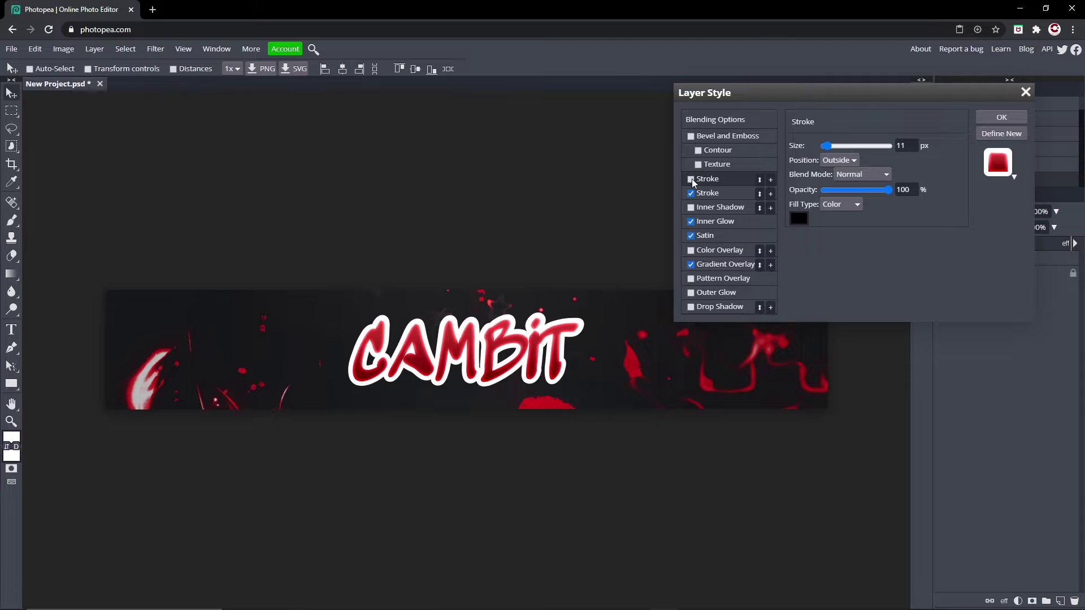
left_click(691, 180)
left_click(704, 194)
left_click(703, 180)
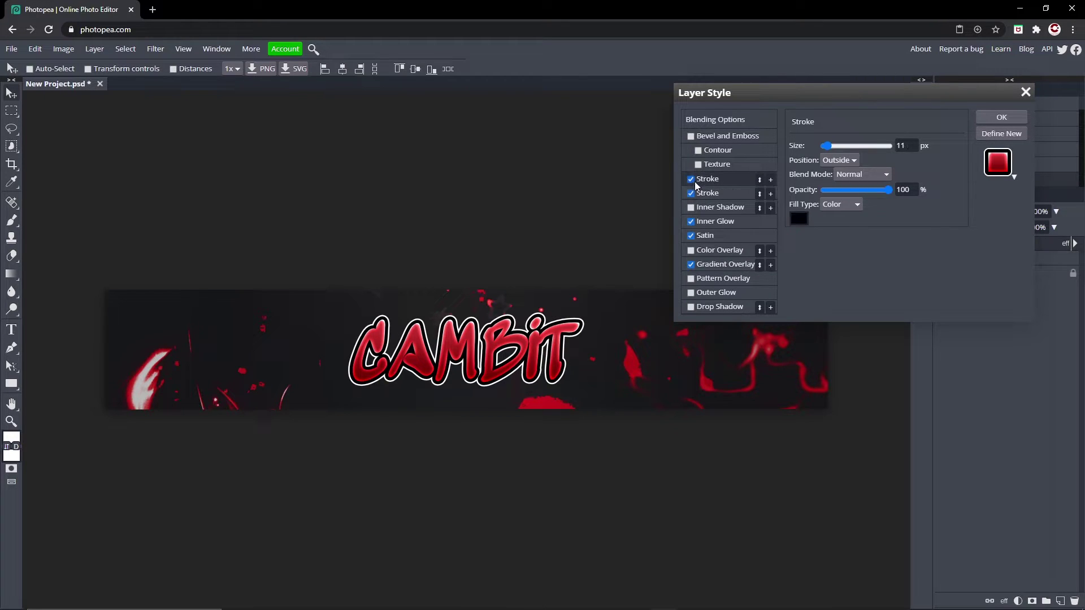
left_click(690, 179)
left_click(706, 193)
left_click_drag(829, 146, 829, 146)
left_click(690, 180)
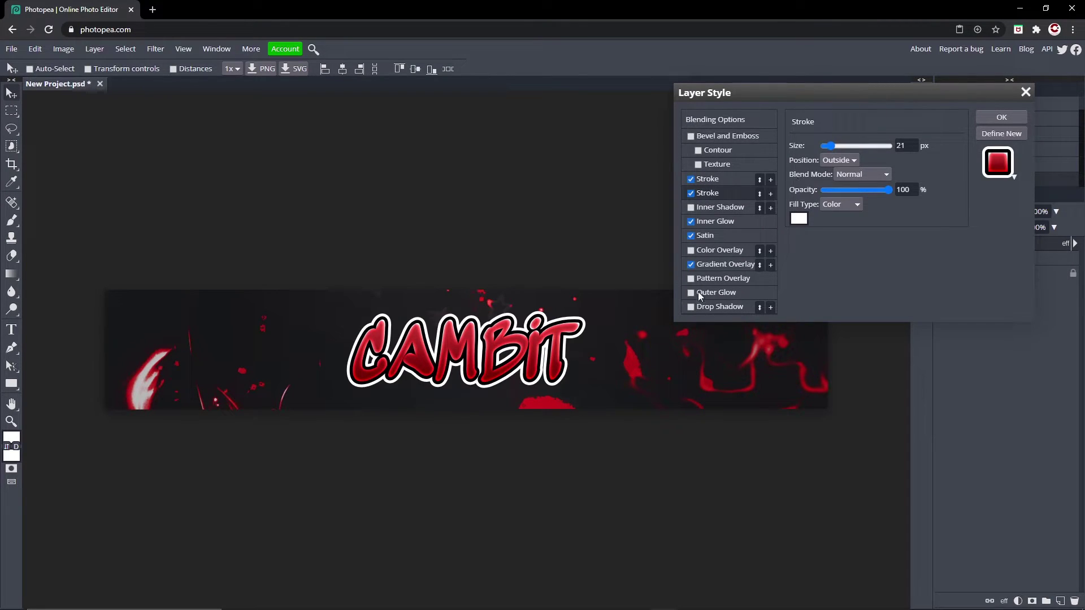
left_click(696, 306)
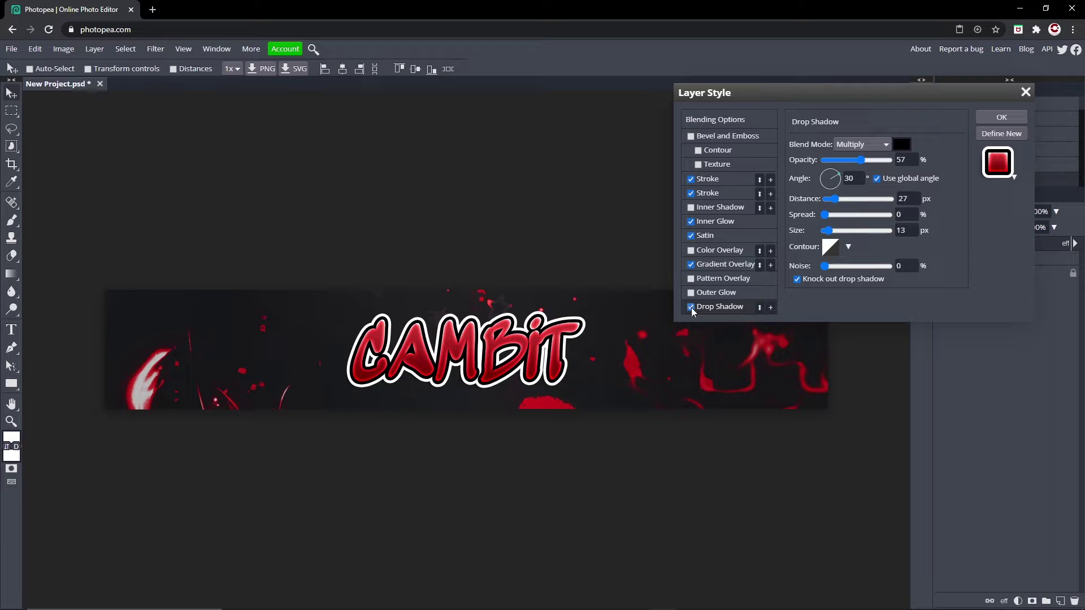
Place the mixo-1 particle image and enlarge it to about 417% across the banner.
left_click(994, 120)
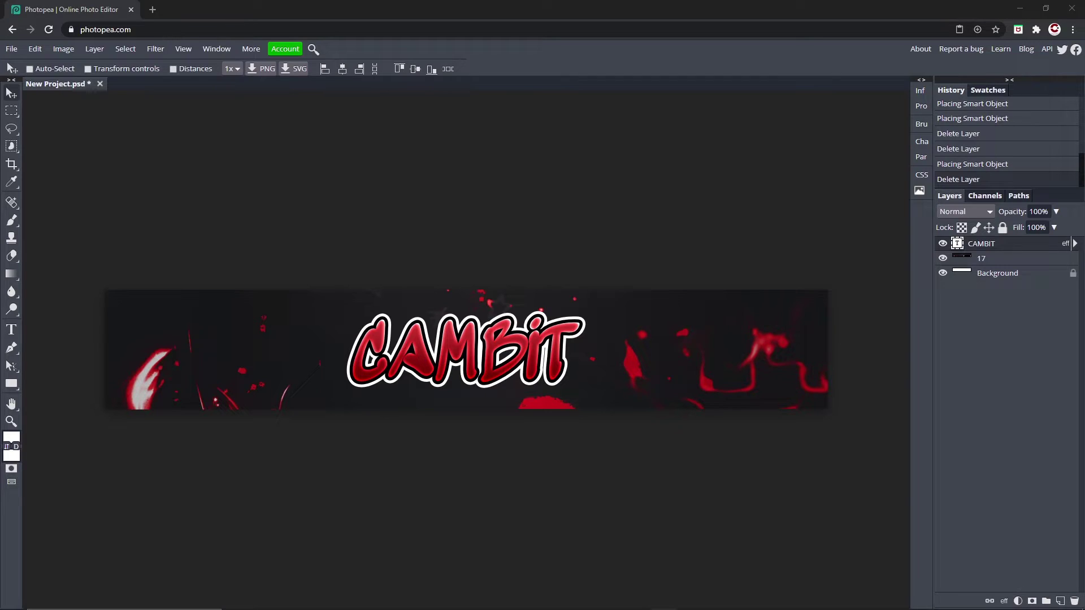
left_click_drag(378, 356, 418, 377)
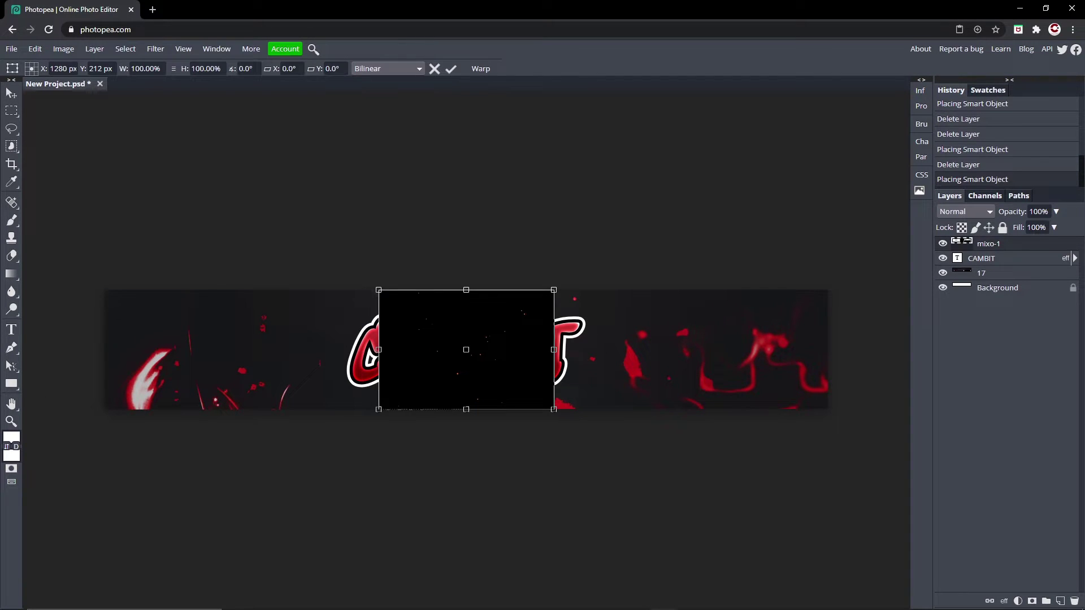
left_click_drag(482, 339, 209, 346)
left_click_drag(276, 301, 836, 107)
left_click_drag(725, 262, 732, 382)
left_click_drag(623, 266, 622, 256)
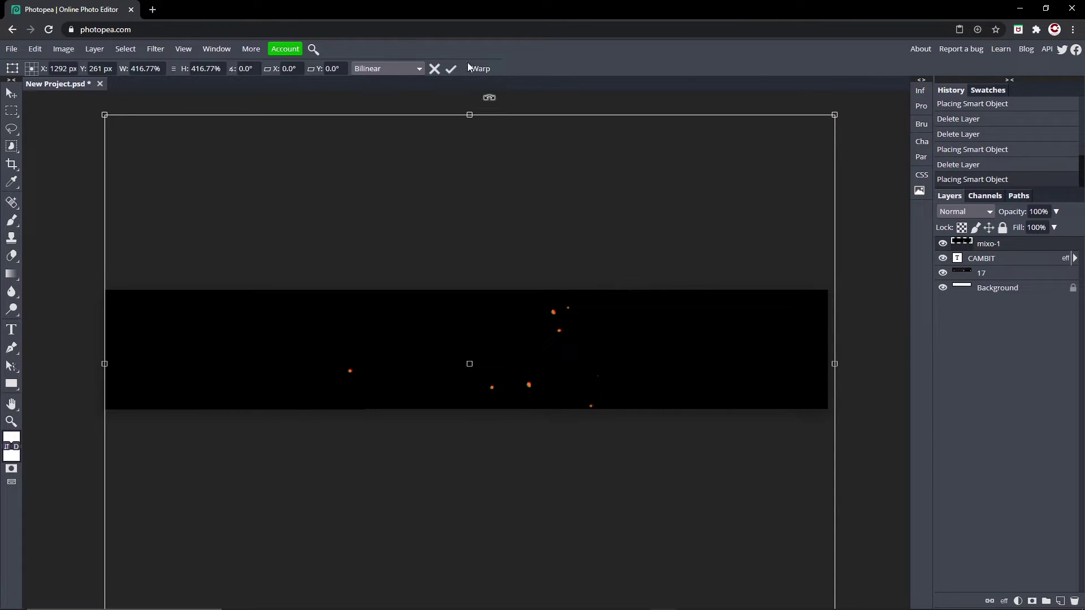
left_click(451, 69)
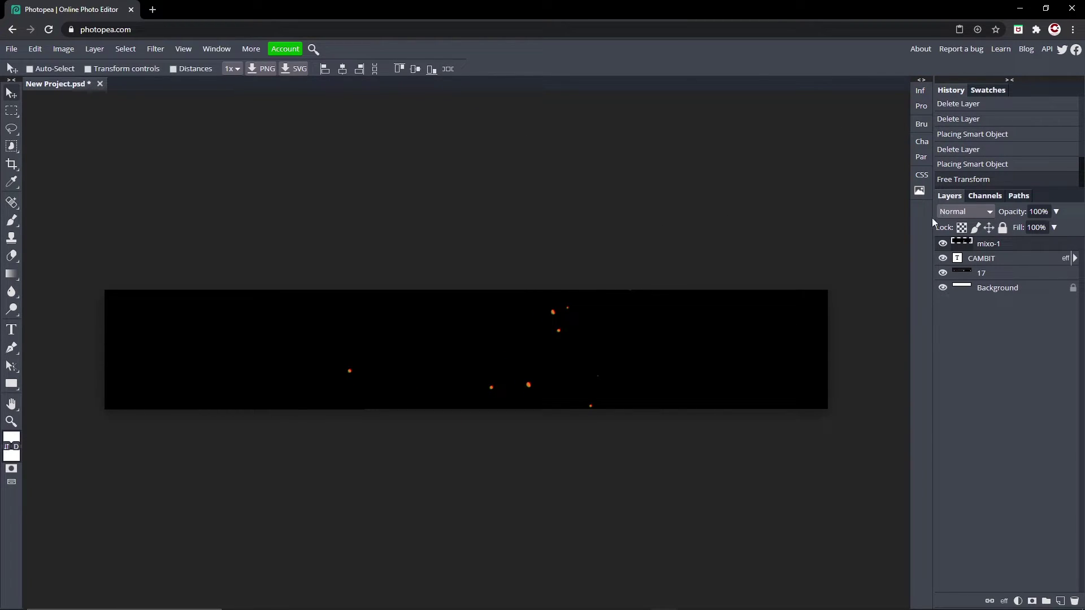
Blend the particle layer in Screen mode and shift it up and to the right.
left_click(959, 213)
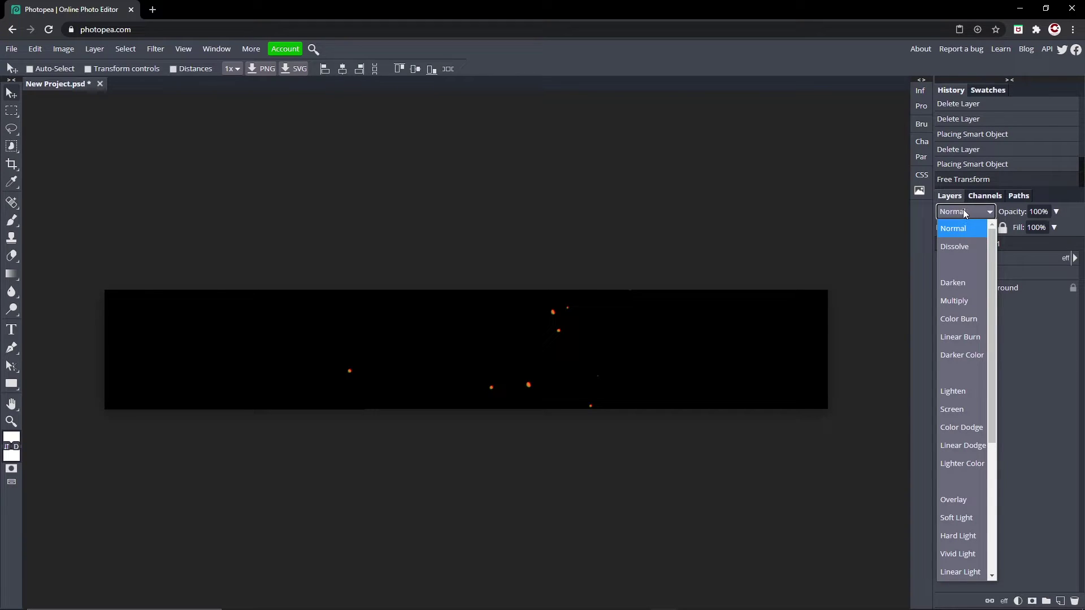
left_click(961, 409)
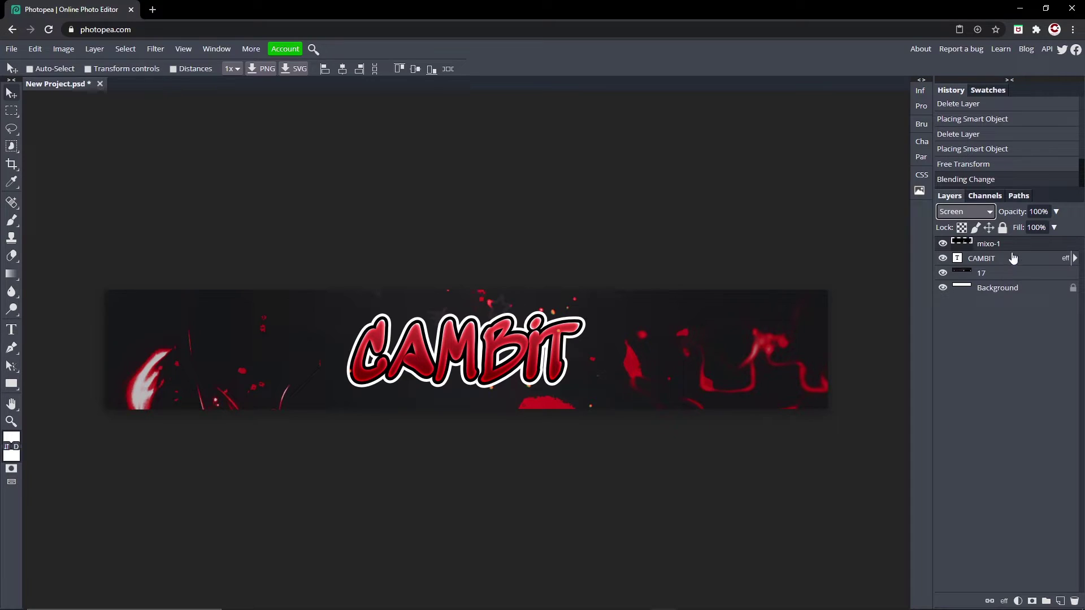
left_click(35, 48)
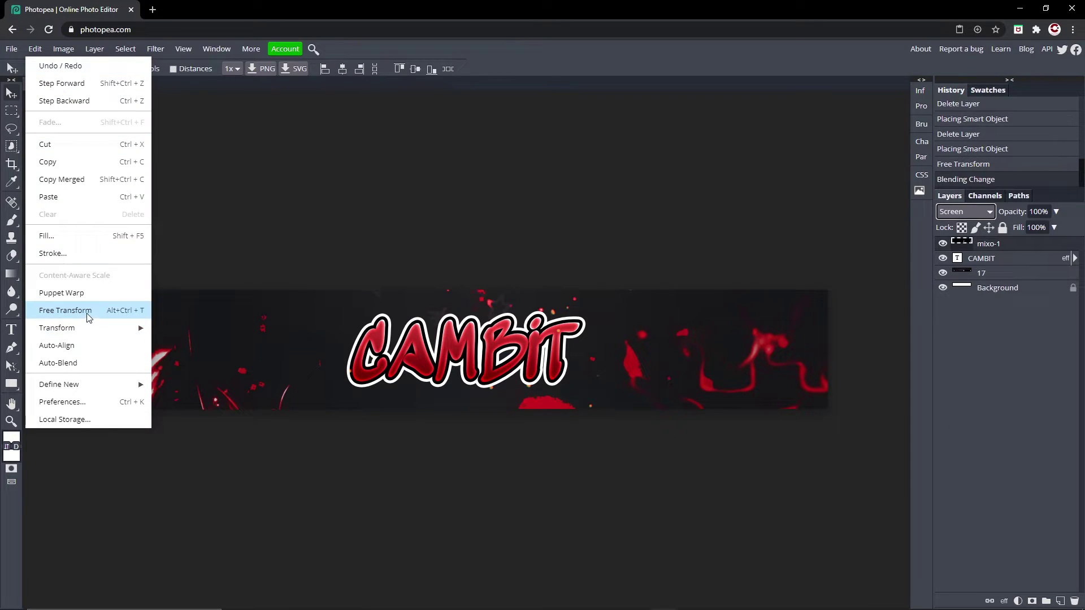
left_click(62, 311)
left_click_drag(477, 343, 512, 317)
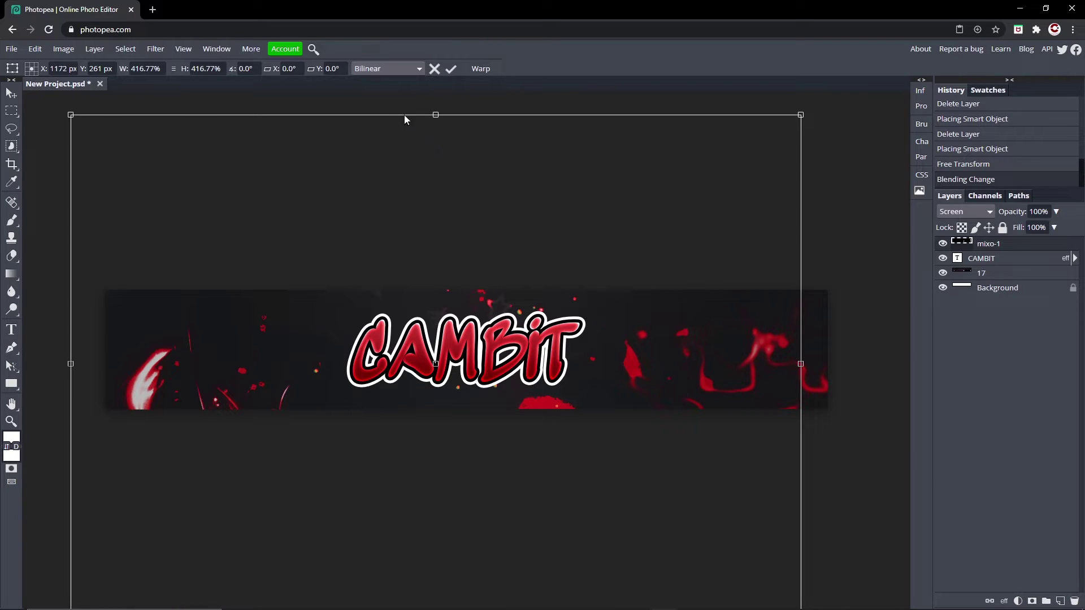
key("Return")
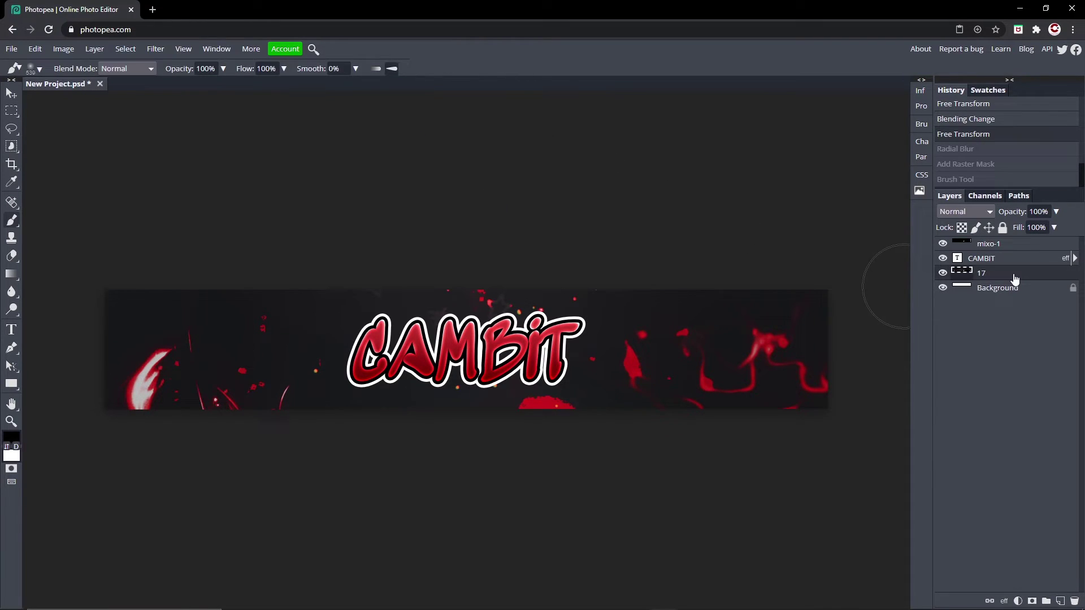
left_click(11, 94)
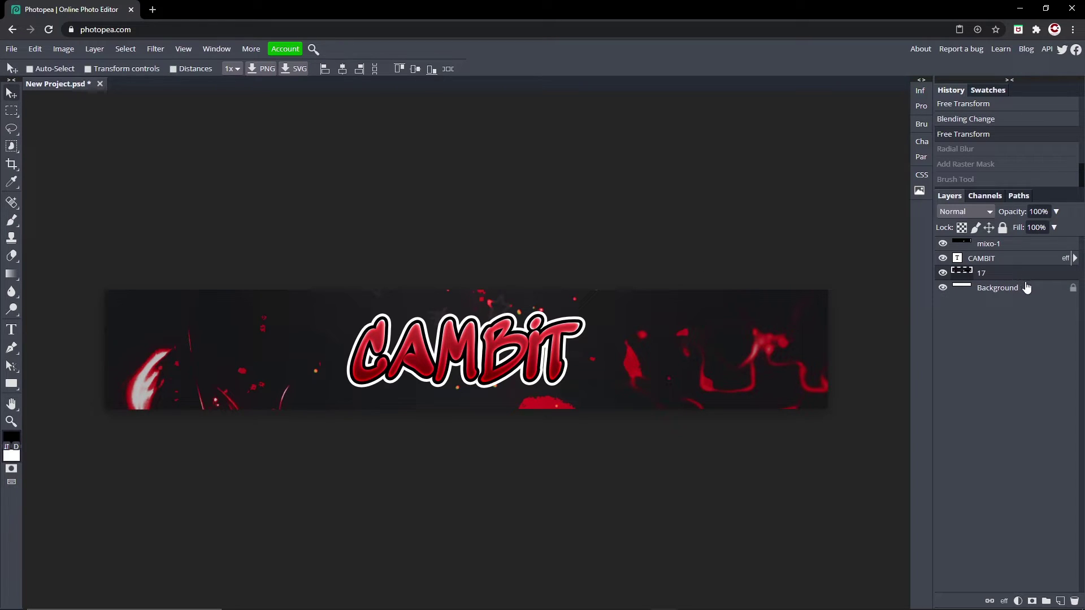
Duplicate layer 17, apply a Radial Blur to the copy, and add a raster mask.
key("ctrl+j")
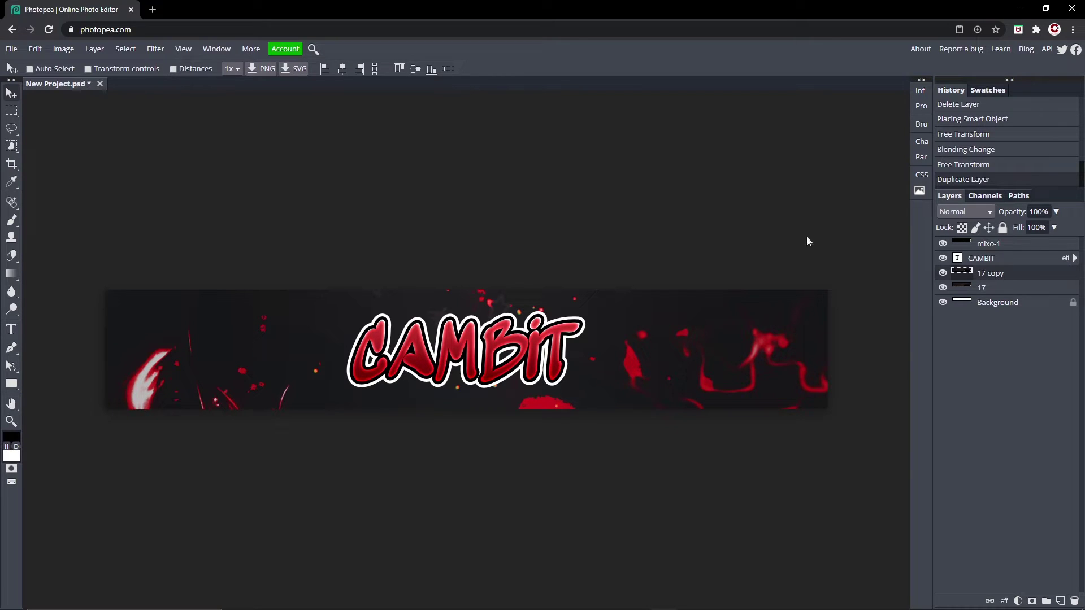
left_click(157, 50)
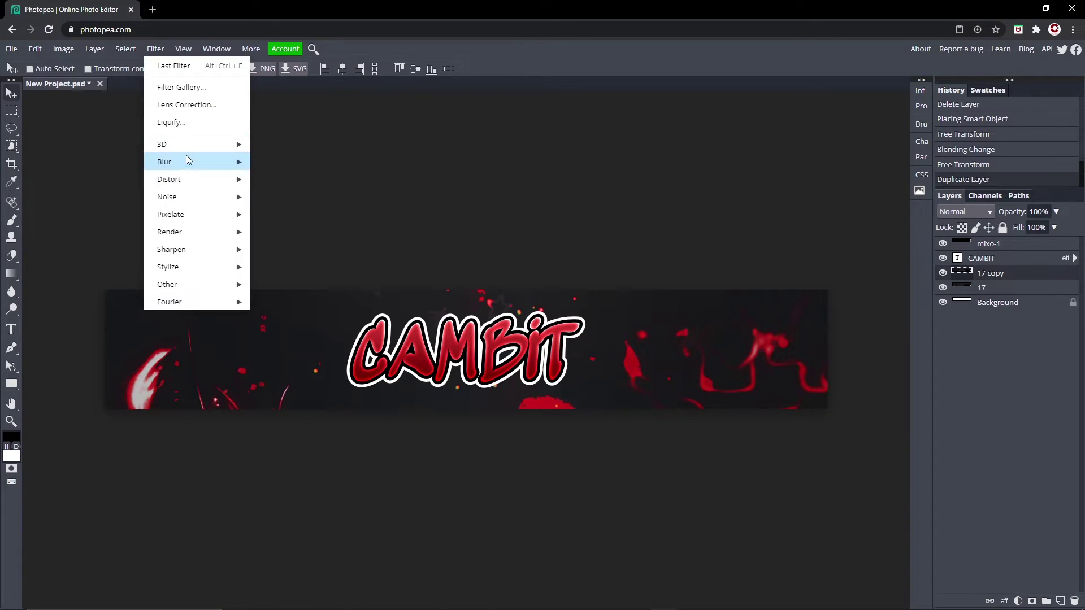
mouse_move(187, 158)
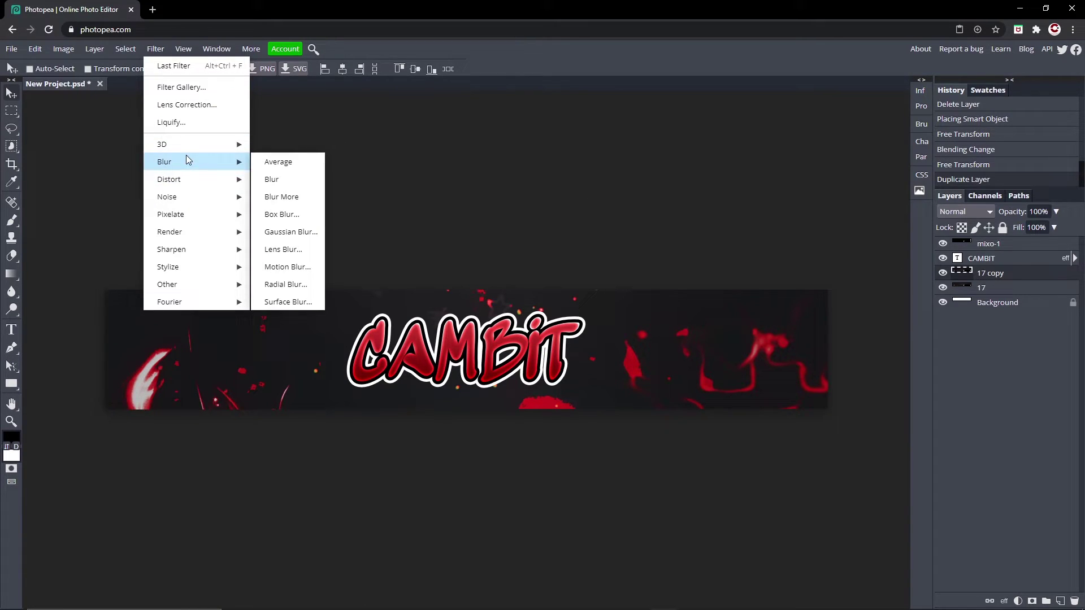
left_click(284, 287)
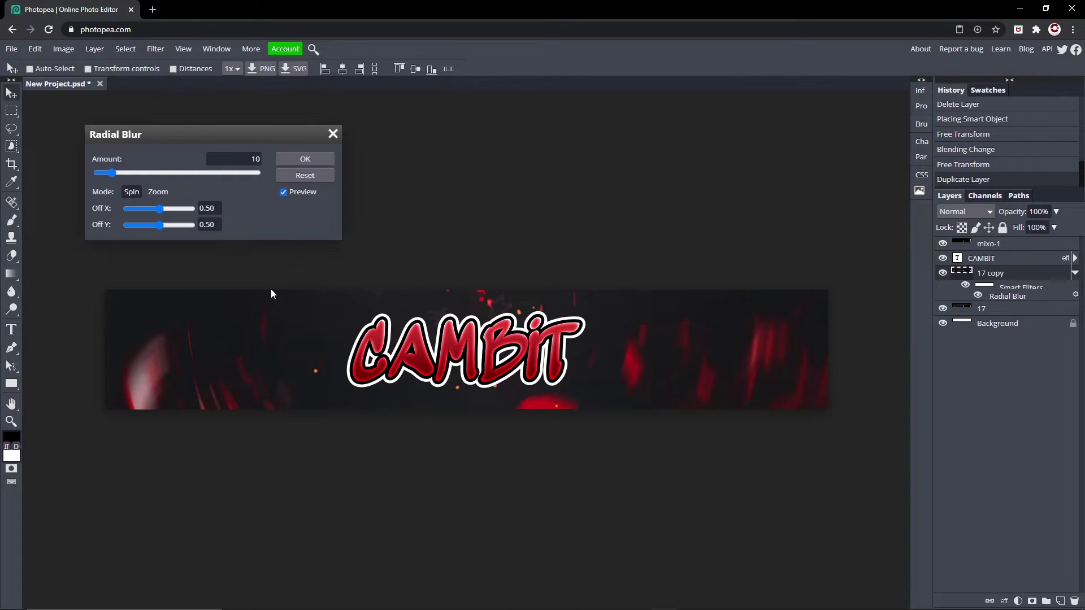
left_click(299, 161)
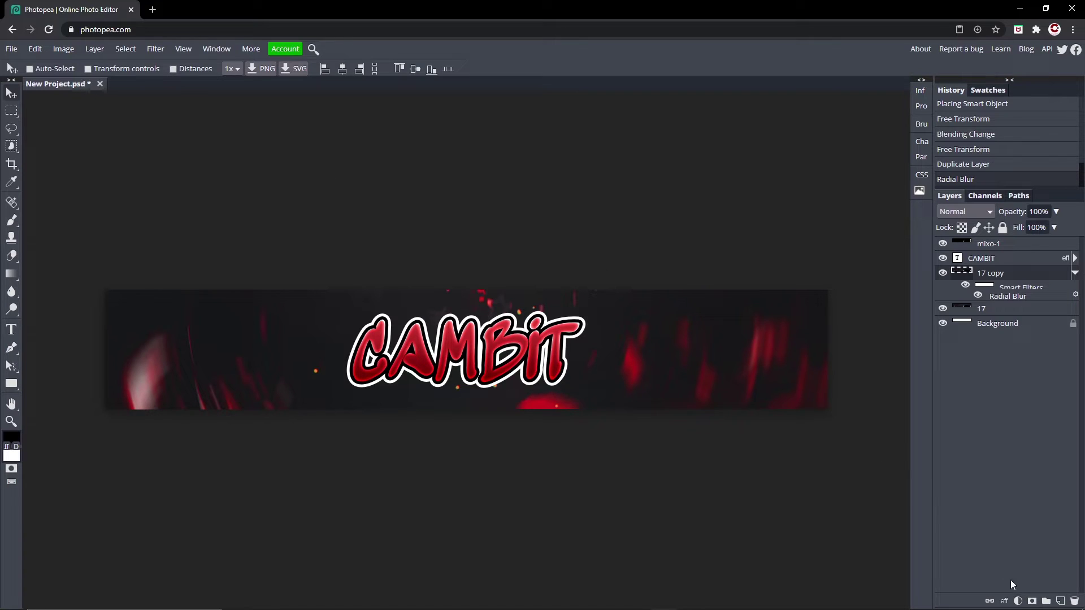
left_click(1033, 602)
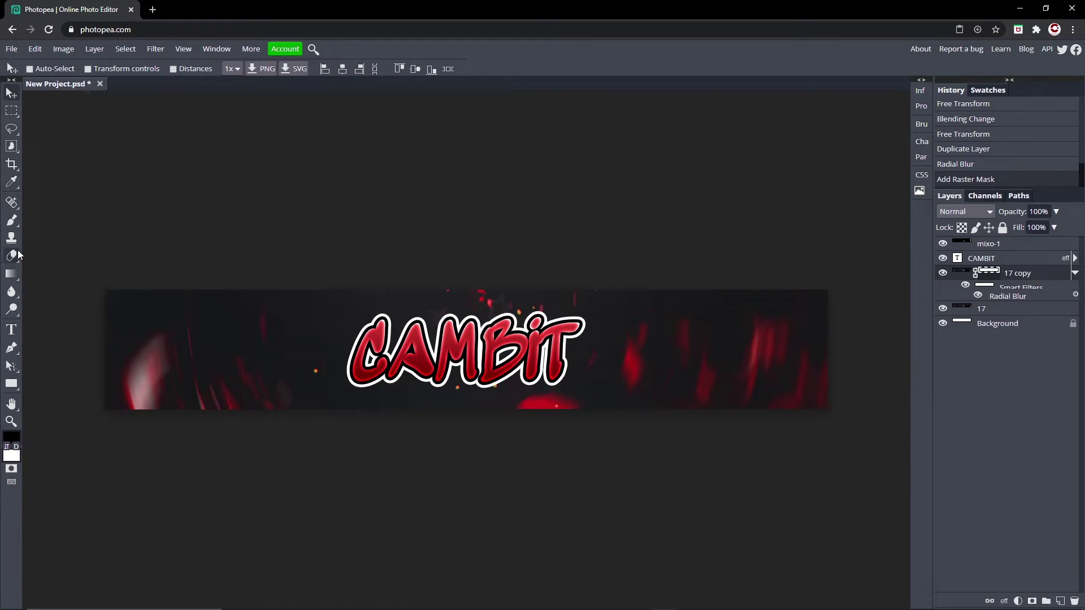
left_click(11, 220)
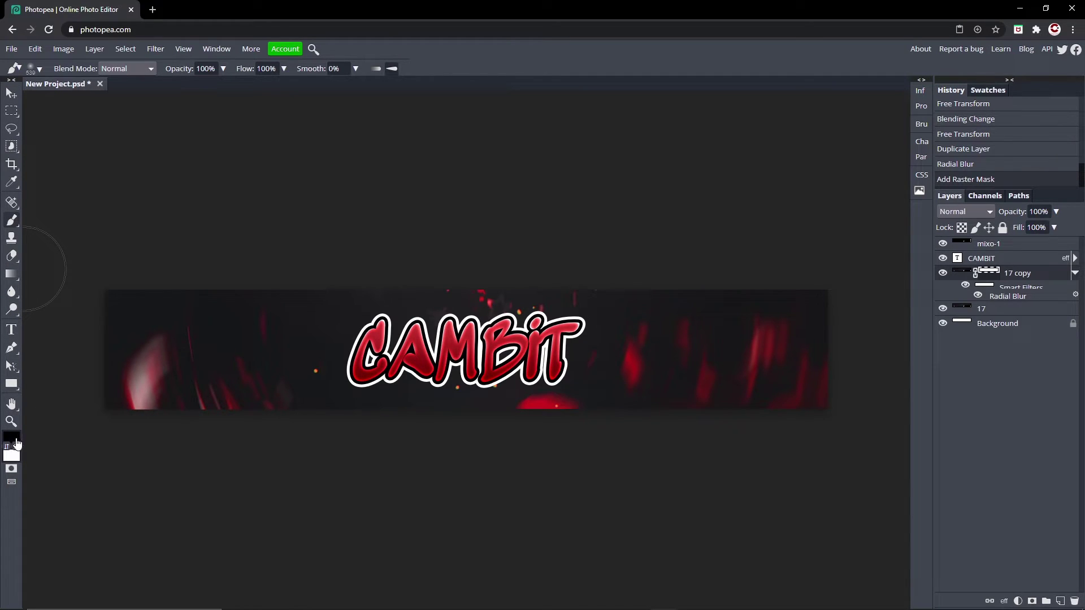
With a soft brush, paint black on the copy's mask to hide blur left and right of the text.
left_click(37, 70)
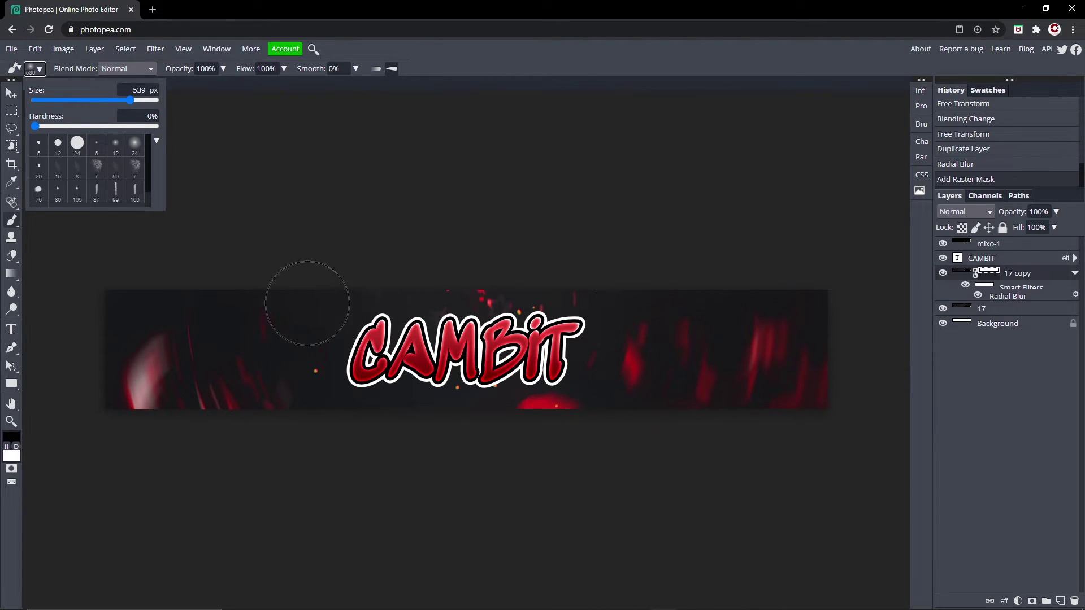
left_click(412, 52)
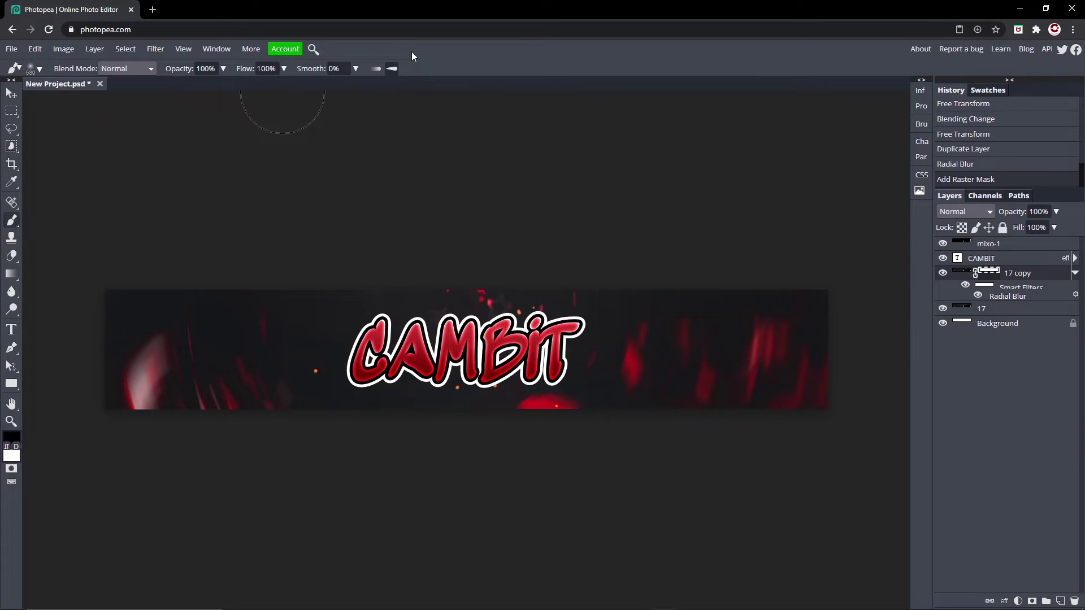
left_click(319, 369)
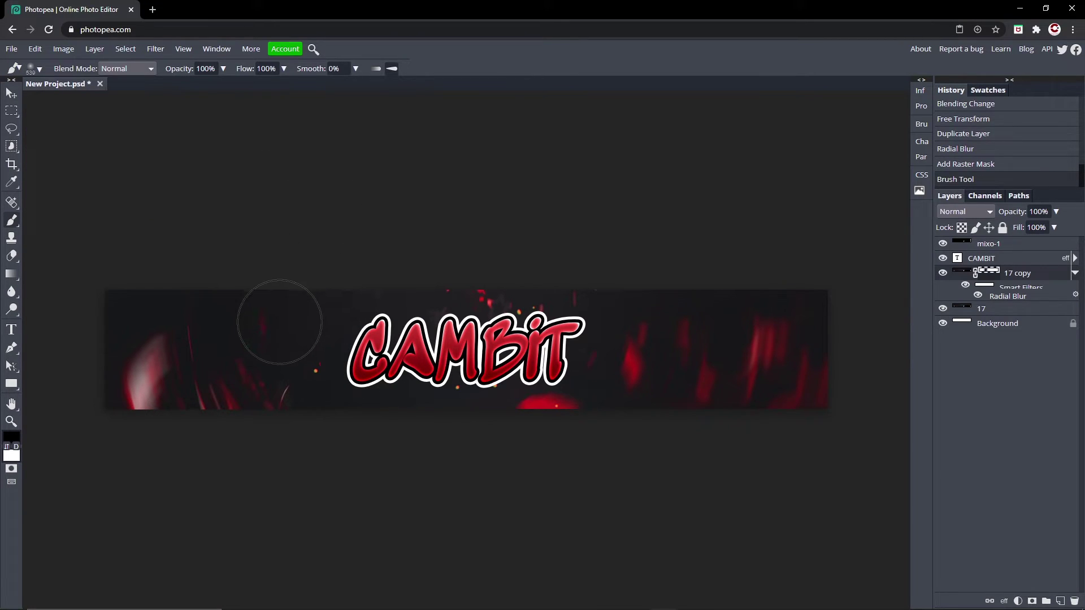
left_click_drag(262, 327, 286, 394)
mouse_move(249, 311)
left_mouse_down()
mouse_move(230, 382)
mouse_move(251, 407)
mouse_move(201, 366)
left_mouse_up()
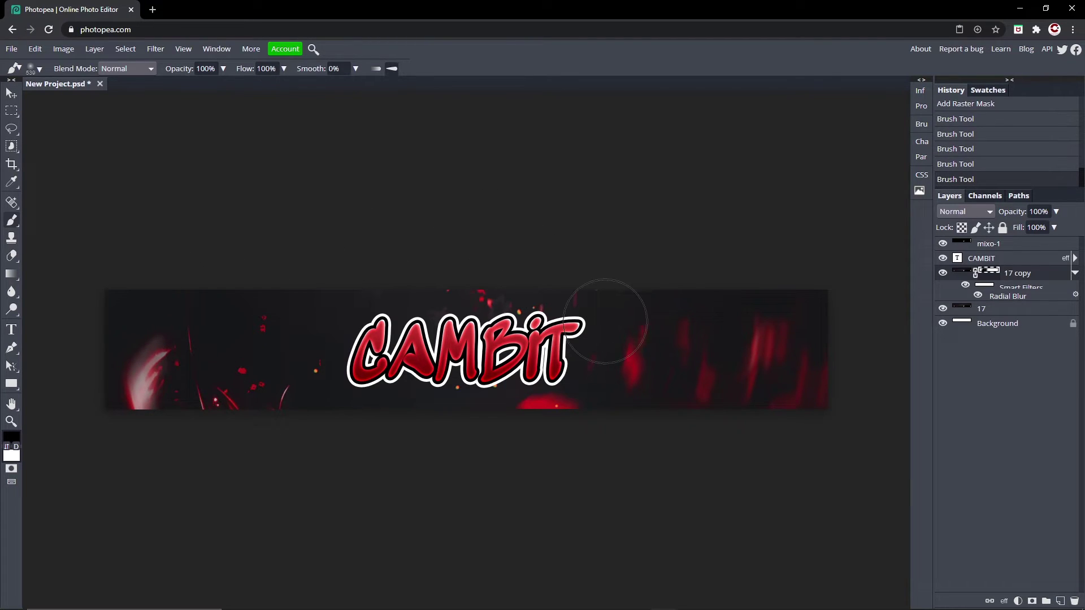
mouse_move(618, 322)
left_mouse_down()
mouse_move(644, 355)
mouse_move(716, 347)
mouse_move(763, 322)
mouse_move(746, 446)
left_mouse_up()
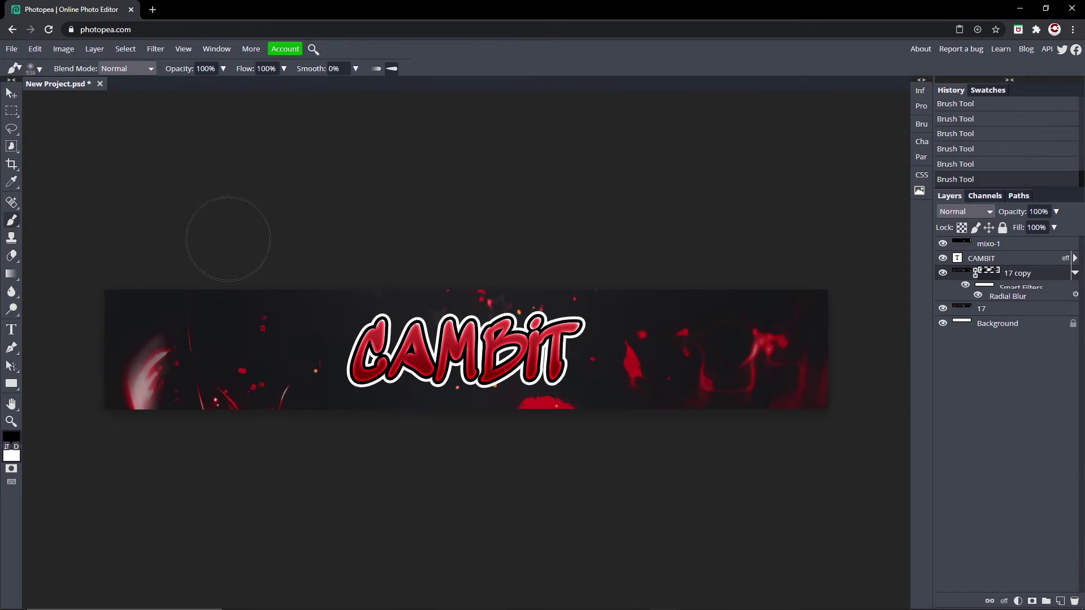
Switch the paint colour to white and paint the blur back across the banner's lower right.
left_click(11, 437)
left_click(164, 153)
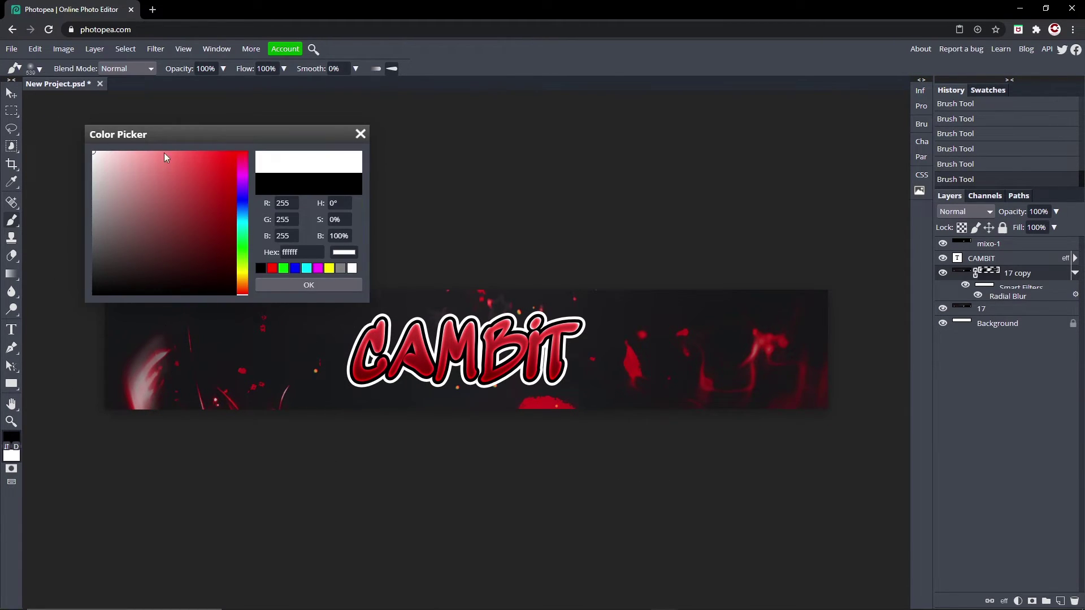
left_click(353, 285)
mouse_move(204, 372)
left_mouse_down()
mouse_move(247, 392)
mouse_move(315, 352)
mouse_move(552, 391)
mouse_move(692, 355)
mouse_move(742, 324)
mouse_move(712, 413)
mouse_move(573, 448)
left_mouse_up()
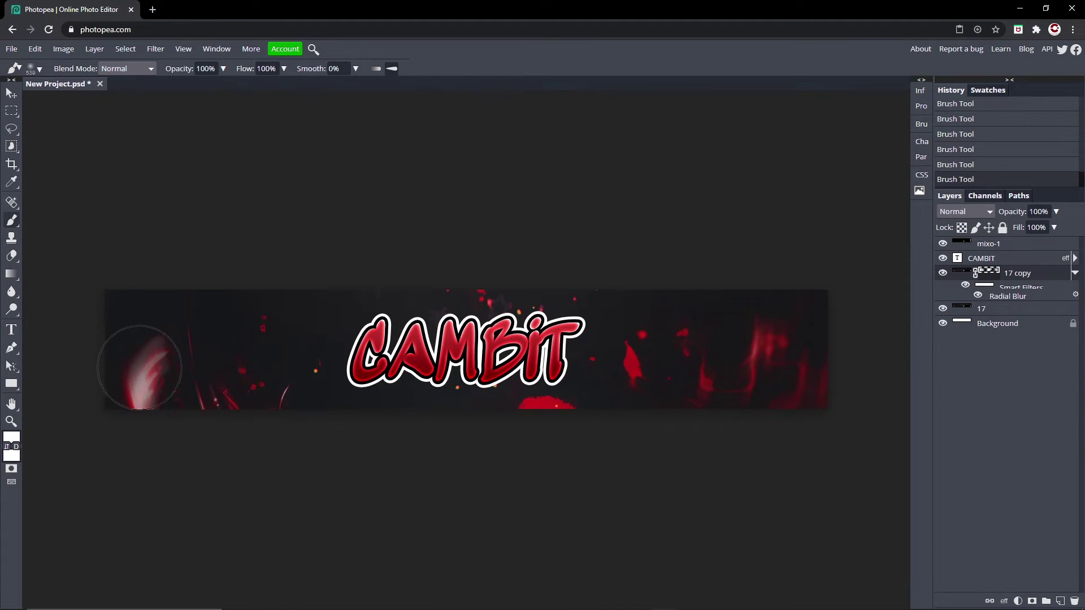
Return to black at lower brush opacity and soften the blur over the banner's left area.
left_click(11, 439)
left_click(295, 252)
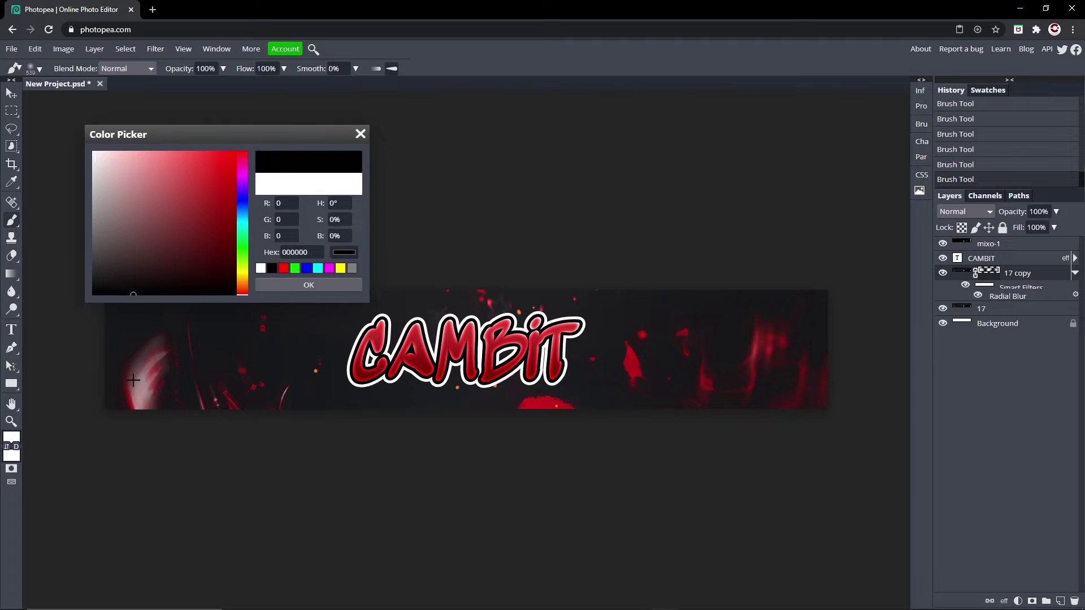
left_click(333, 286)
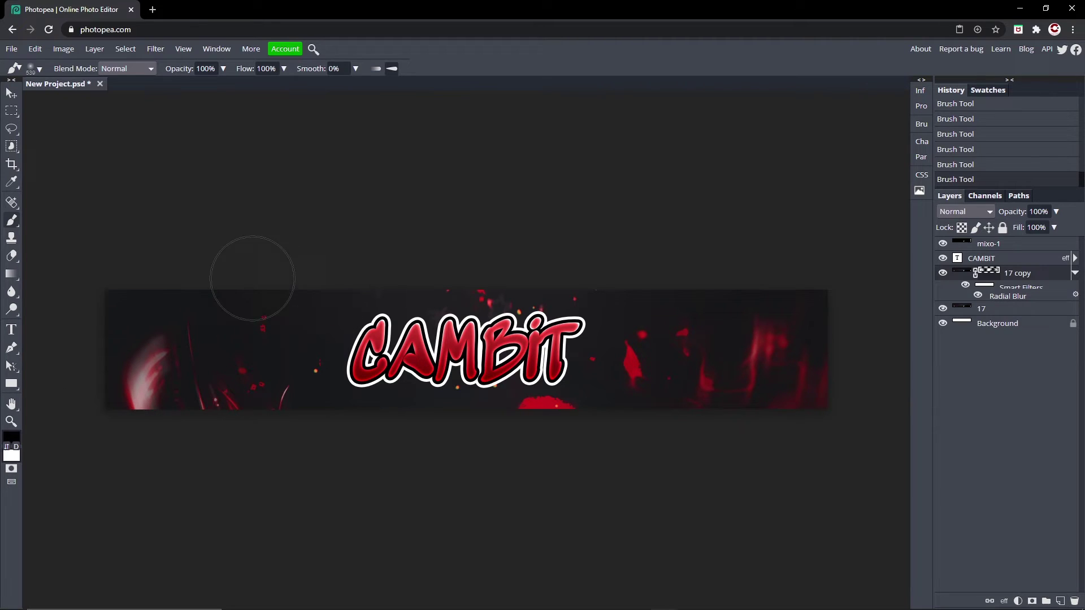
left_click(224, 68)
left_click_drag(211, 82, 181, 82)
left_click_drag(213, 290, 194, 363)
Switch to the Move tool and select the mixo-1 particle layer.
key("v")
left_click(1000, 277)
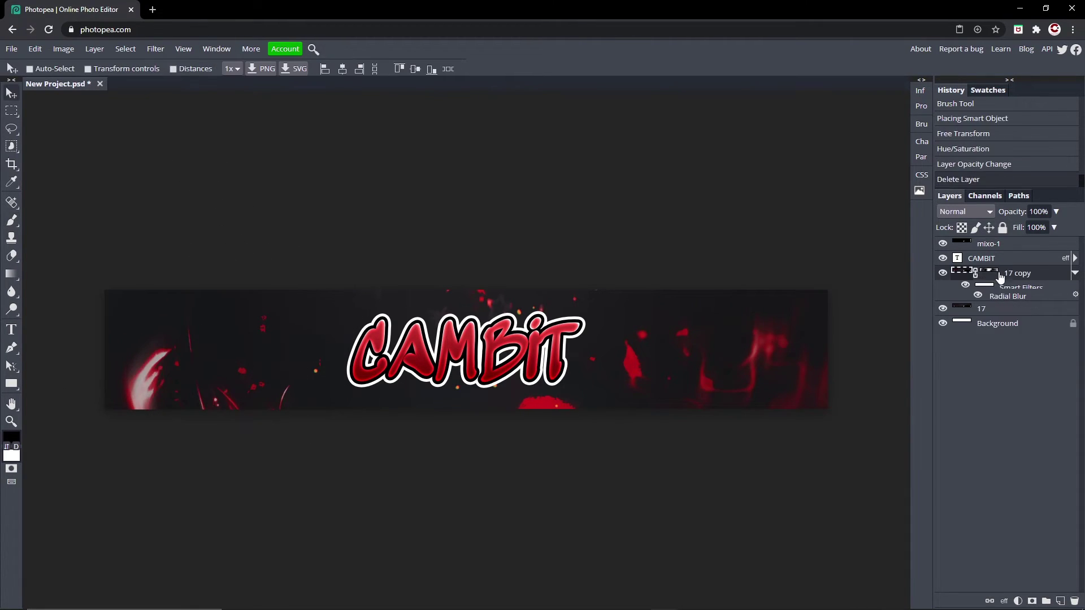
left_click(1009, 247)
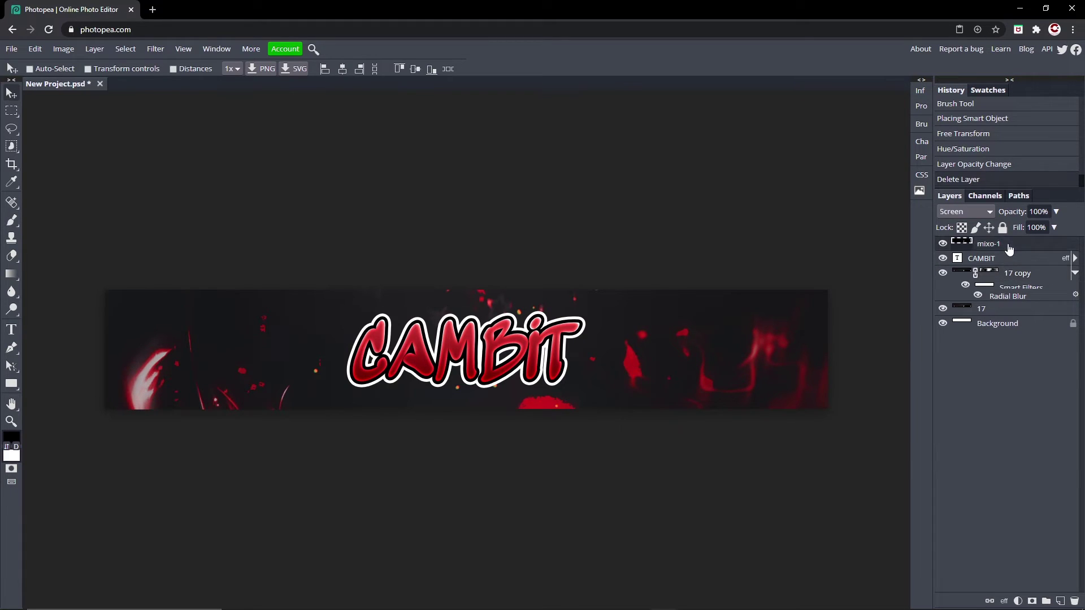
Add a Curves adjustment layer and raise the Red channel curve.
left_click(1018, 601)
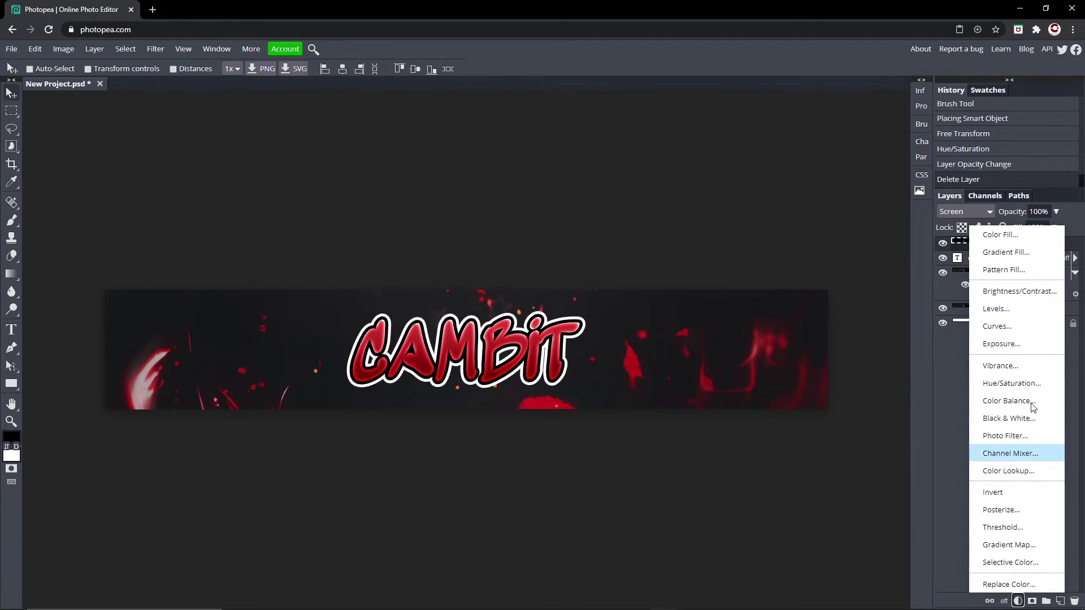
left_click(1006, 323)
left_click(794, 154)
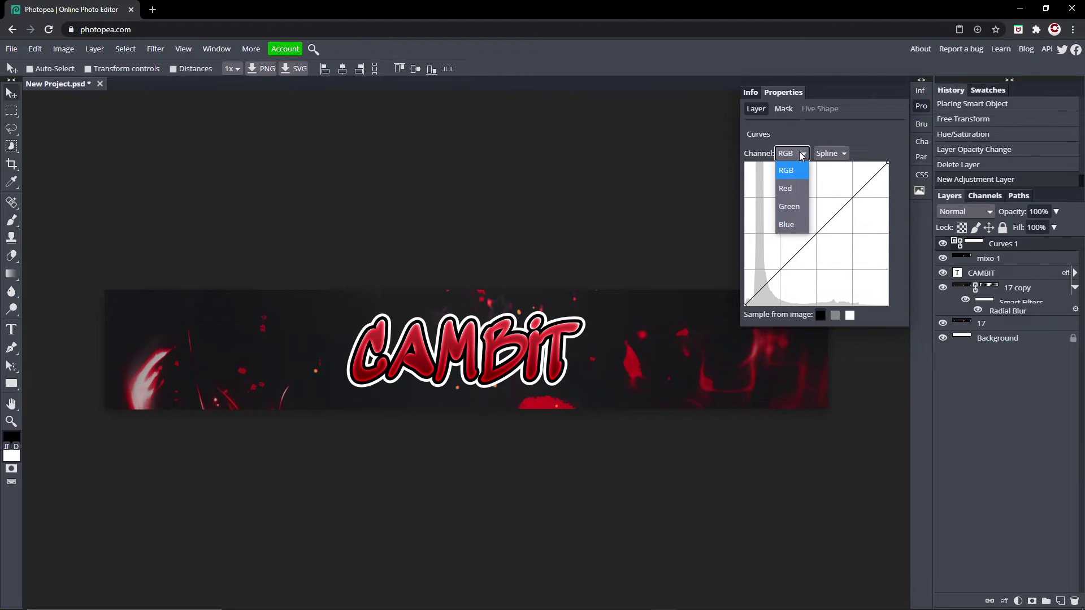
left_click(798, 188)
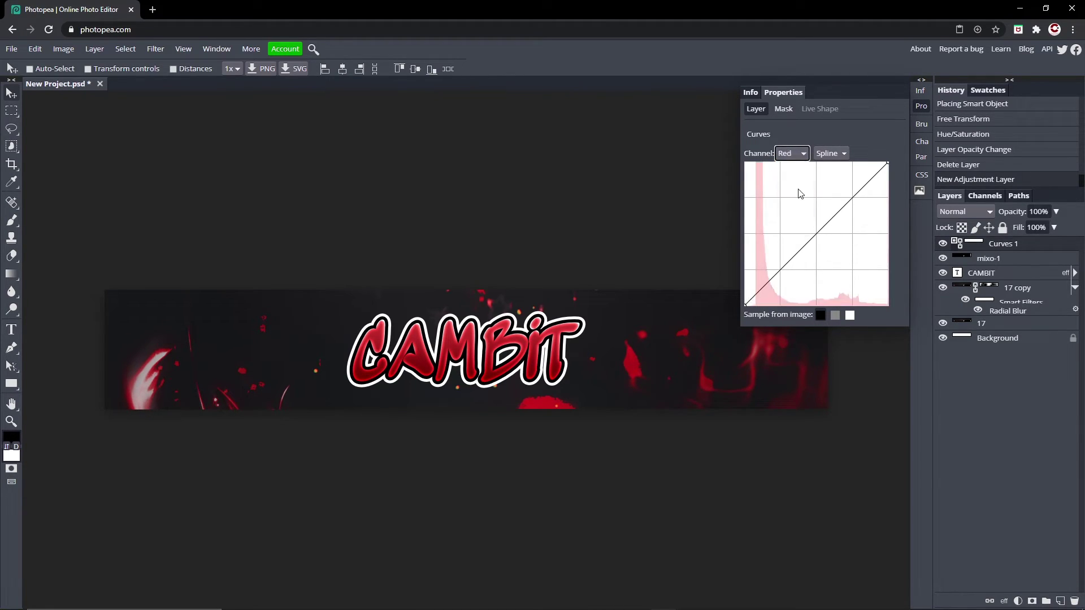
left_click_drag(857, 199, 855, 192)
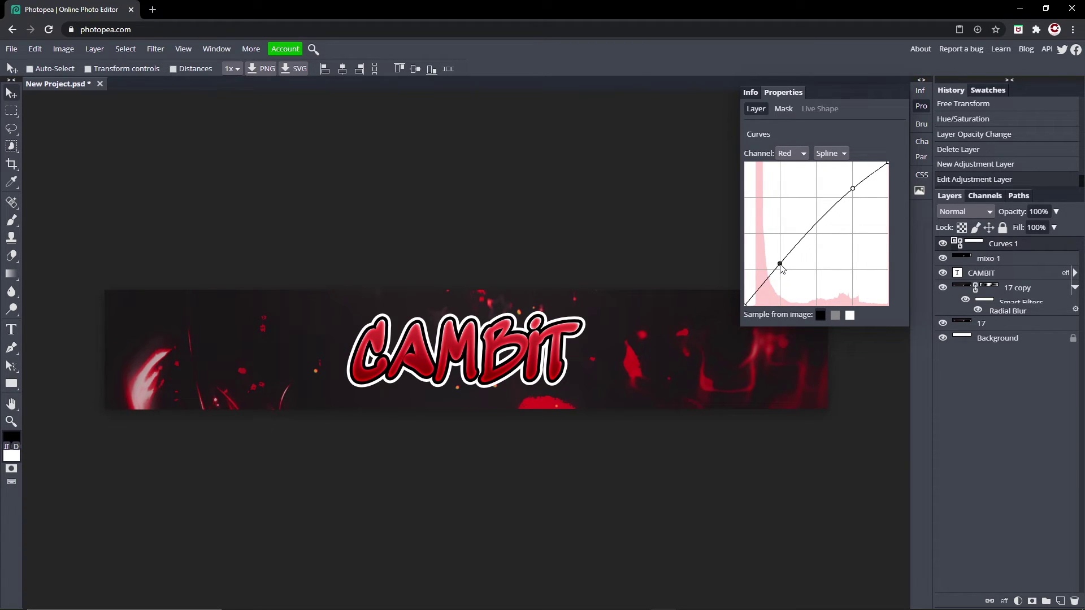
Give the Green channel an S-curve: upper part lifted, shadows pulled down.
left_click(791, 153)
left_click(789, 202)
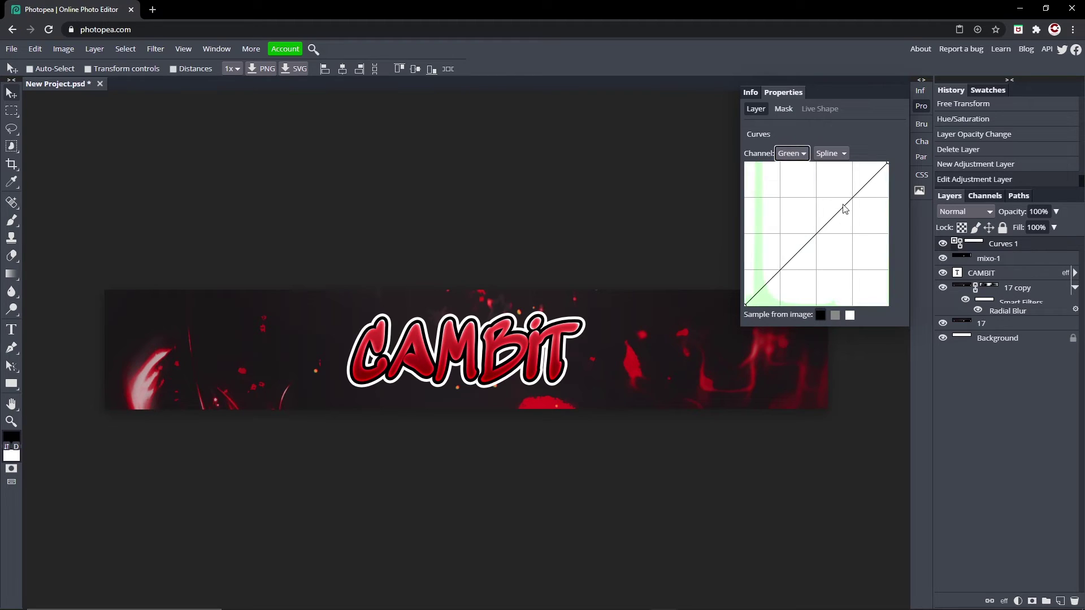
left_click_drag(852, 198, 853, 192)
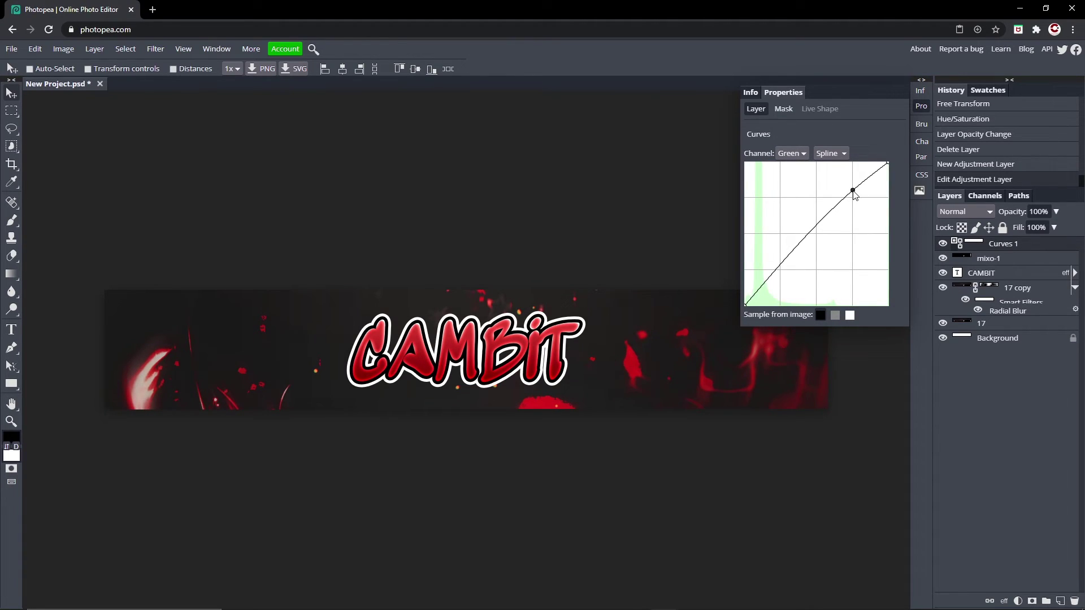
left_click_drag(783, 272, 780, 276)
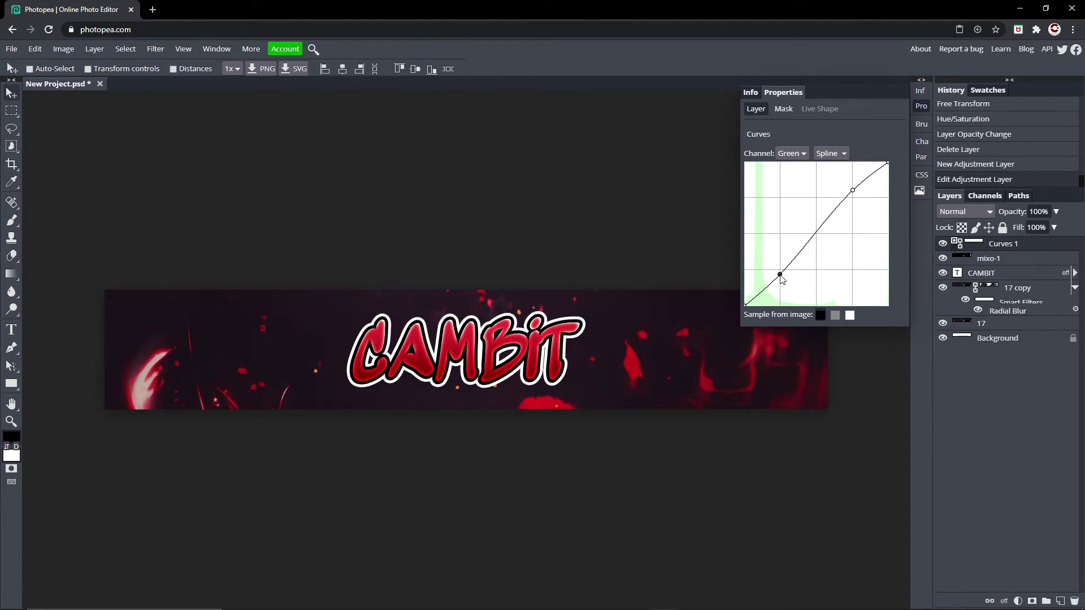
Give the Blue channel a matching S-curve, then collapse the Curves properties panel.
left_click(791, 153)
left_click(790, 222)
left_click_drag(853, 198, 852, 191)
left_click_drag(804, 244, 781, 272)
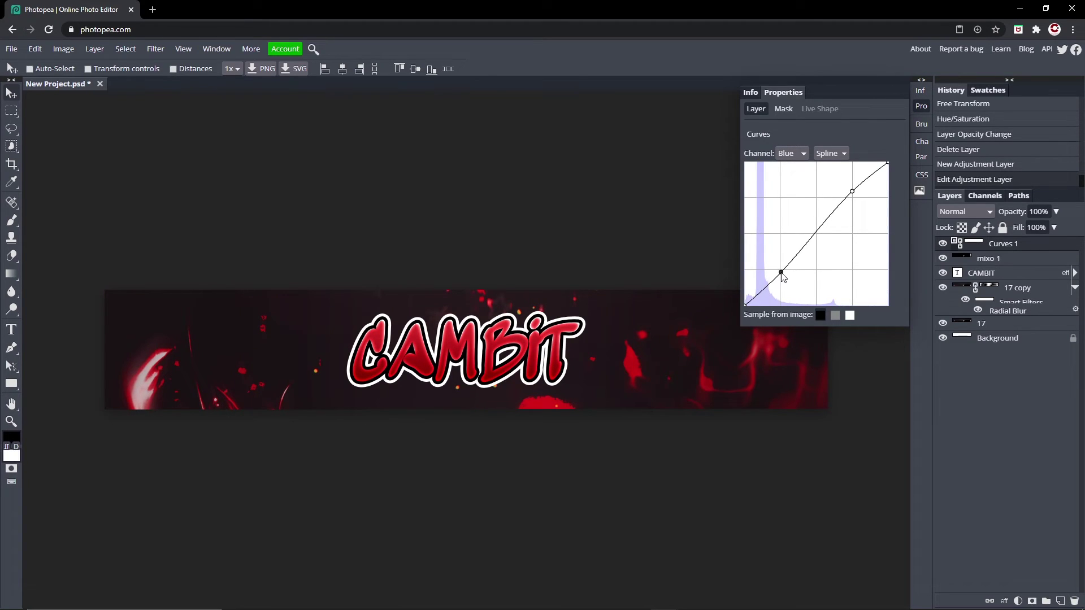
left_click(919, 106)
Toggle Curves 1 off and on twice to compare, leave it visible, then select the 17 copy layer.
left_click(942, 244)
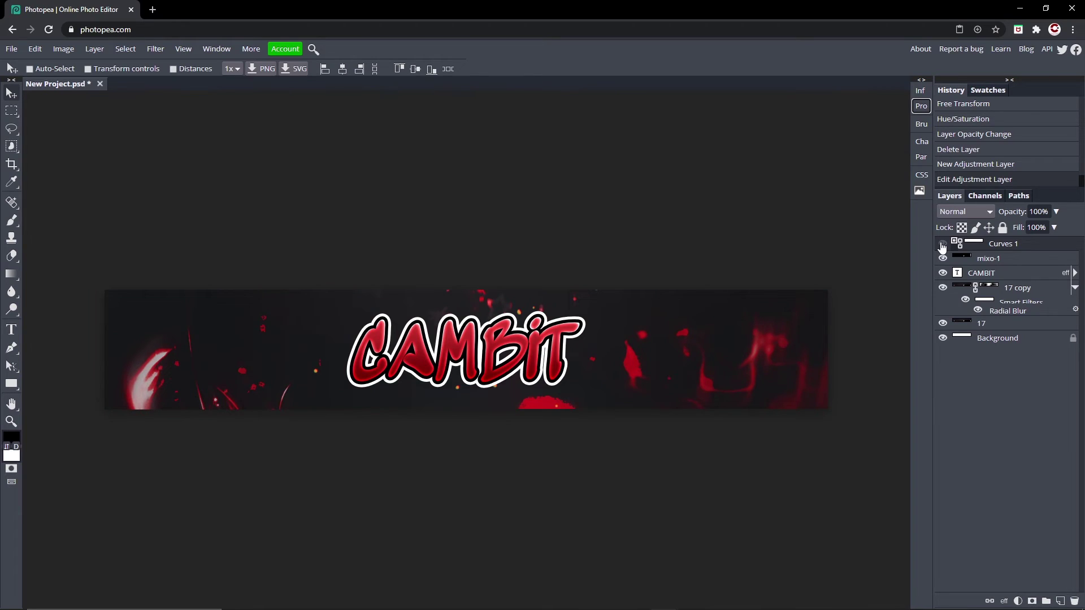
left_click(942, 244)
left_click(942, 244)
left_click(942, 245)
left_click(1024, 261)
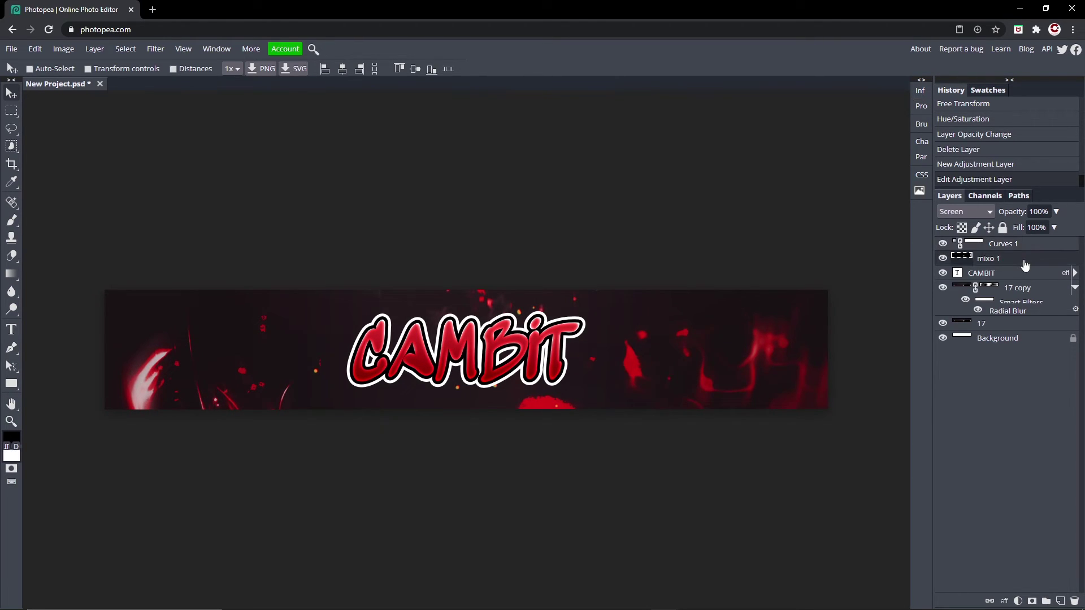
left_click(1046, 303)
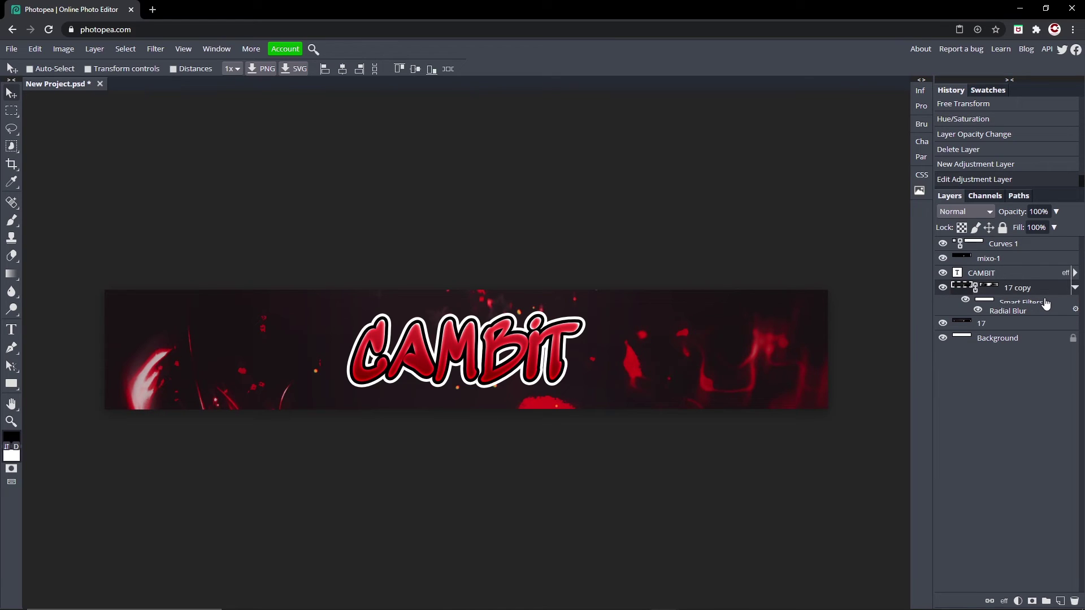